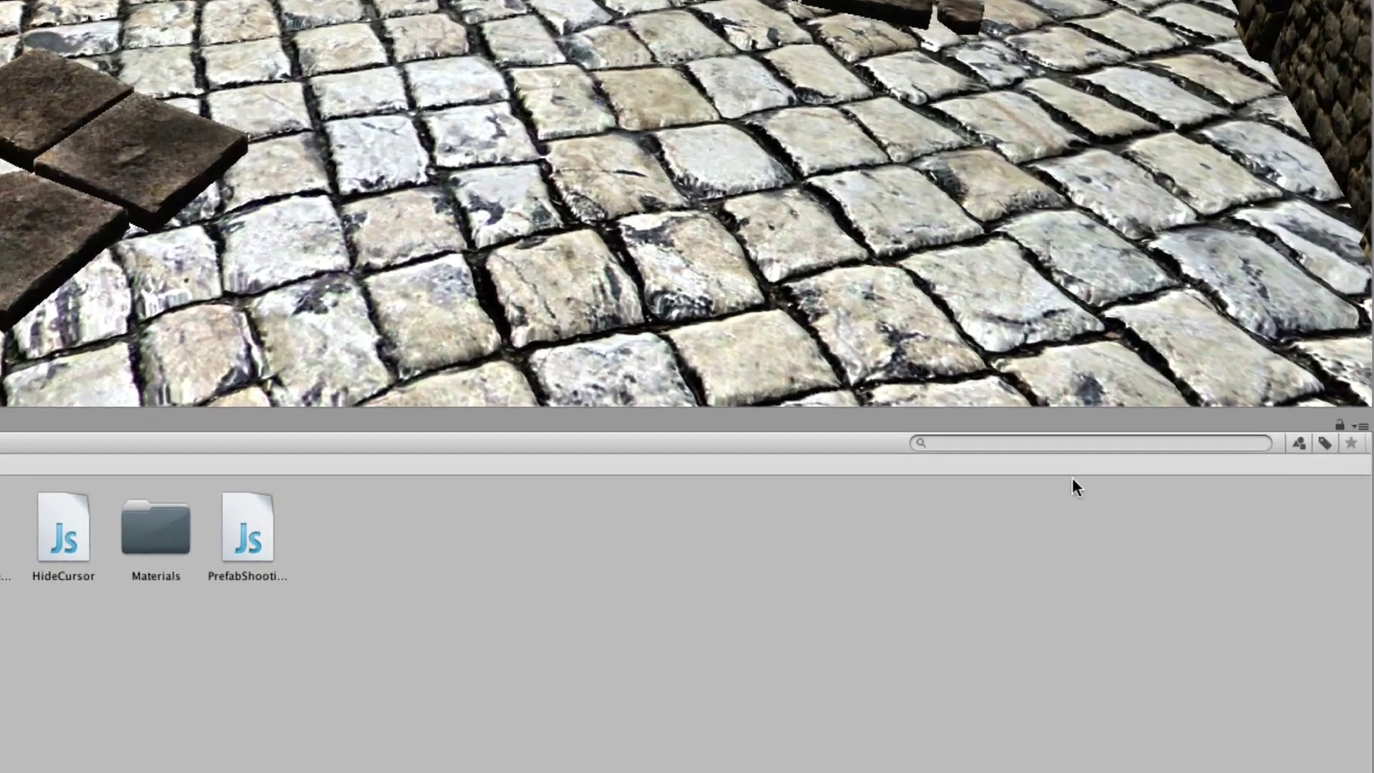
Step: Find the First Person Controller prefab in the project, place it on the cobblestones near the fountain and raise it off the ground
left_click(1070, 449)
type("first")
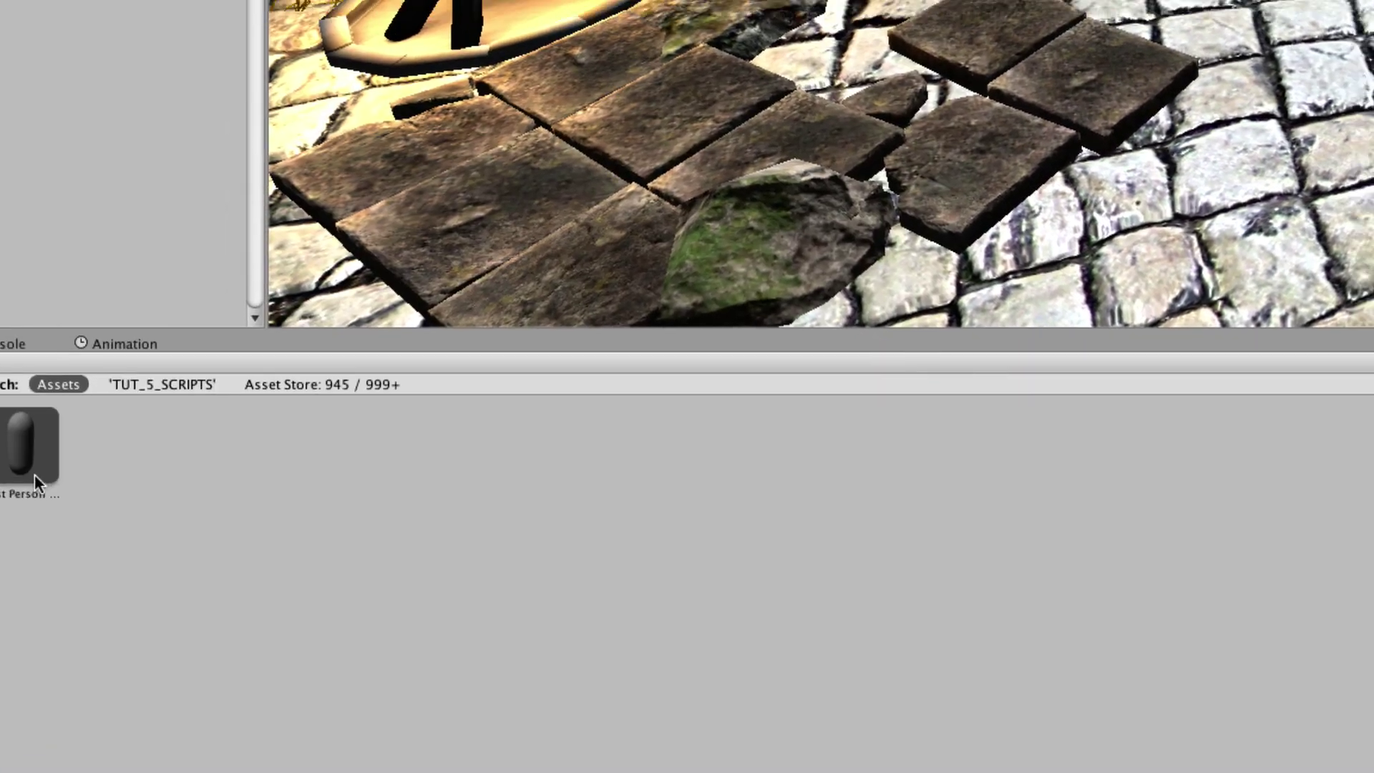
left_click_drag(56, 455, 1061, 462)
left_click_drag(900, 337, 914, 248)
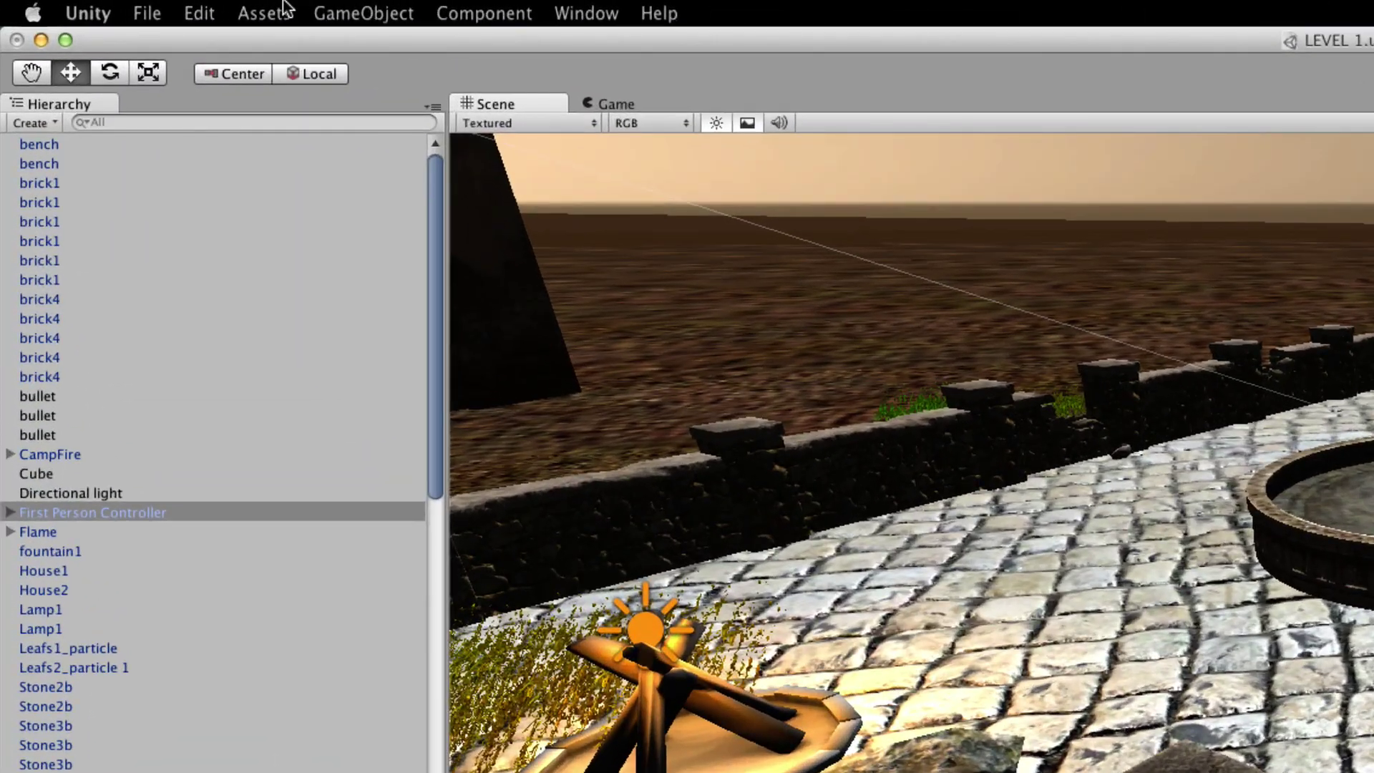
left_click(209, 10)
mouse_move(279, 136)
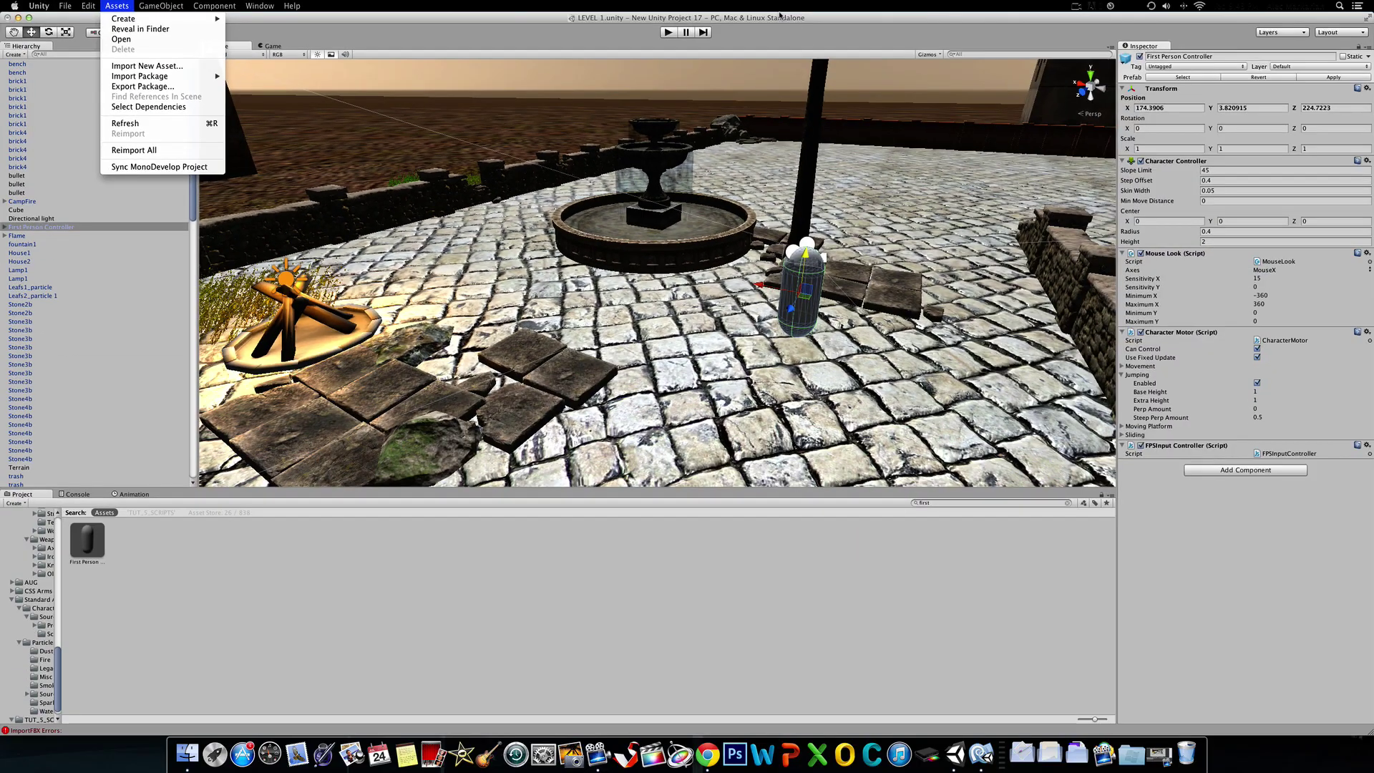
left_click(780, 15)
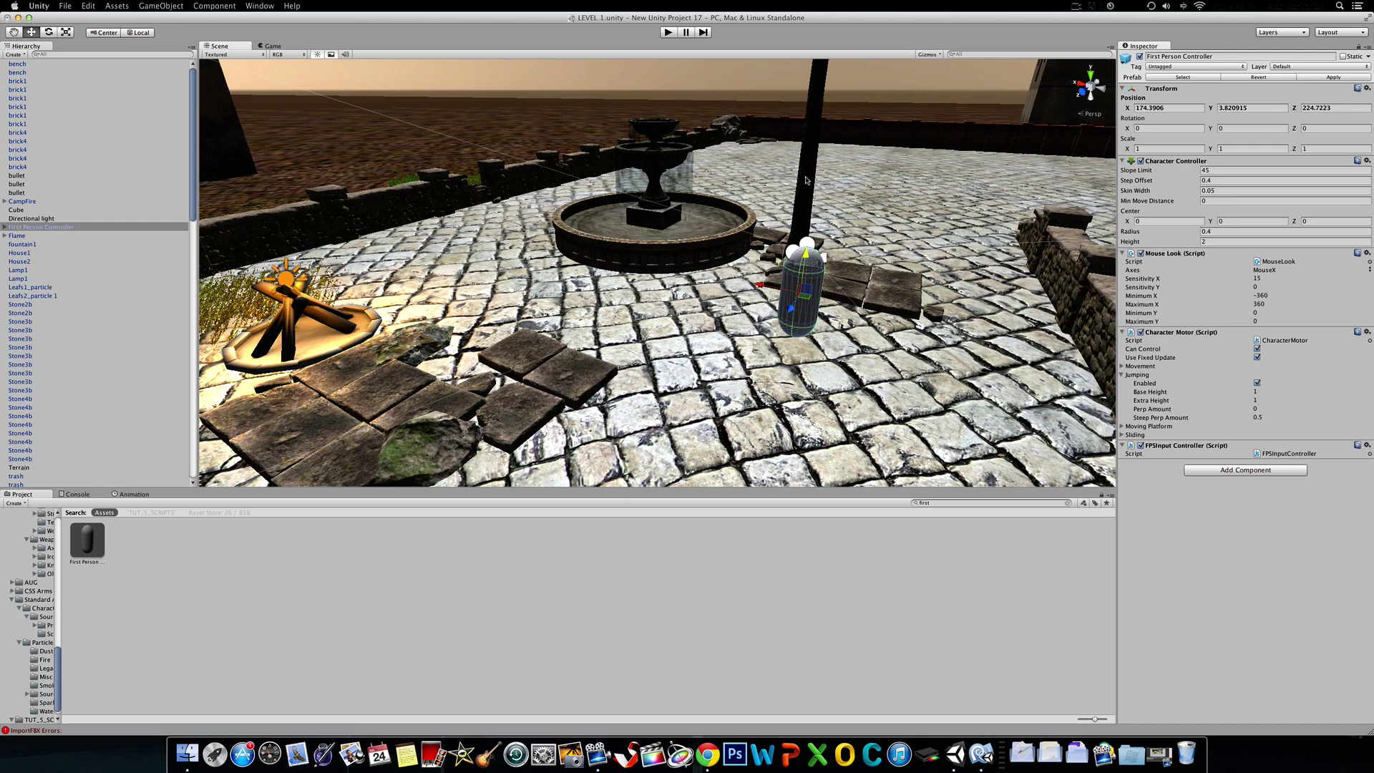
scroll(221, 116, "up", 5)
scroll(220, 116, "down", 5)
left_click(13, 32)
left_click_drag(838, 209, 609, 209)
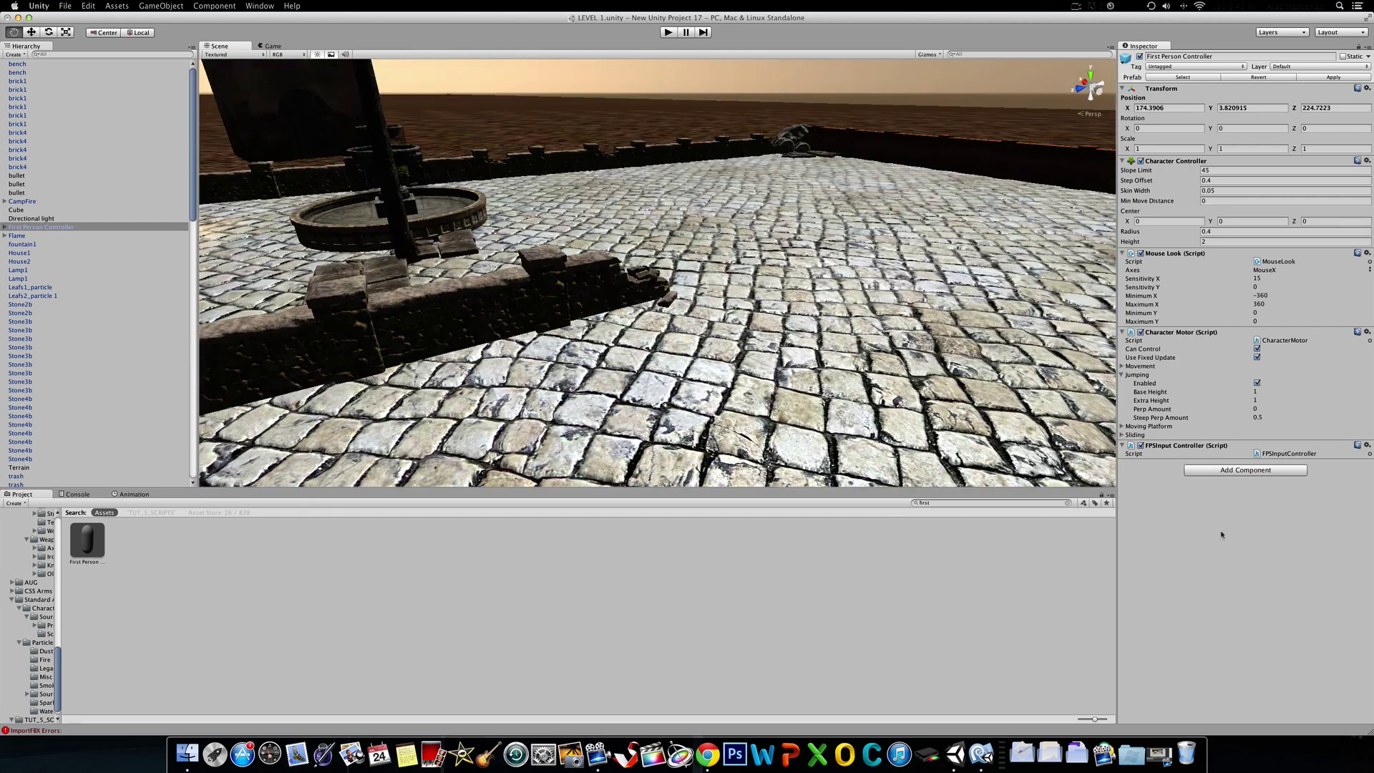
Step: Clear the asset search and place the AUG model from the root Assets folder in the scene beside the First Person Controller
left_click(1068, 503)
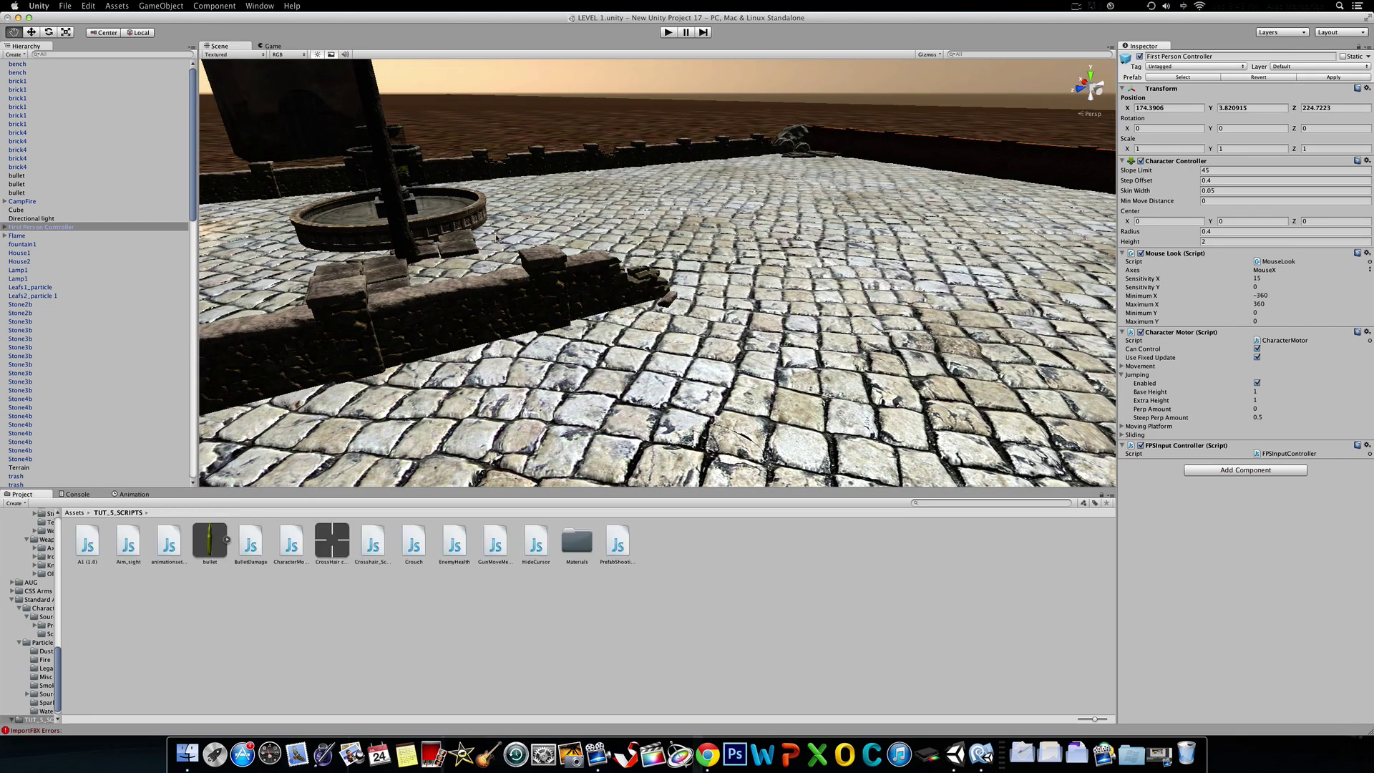
left_click_drag(312, 207, 621, 240)
scroll(620, 240, "up", 3)
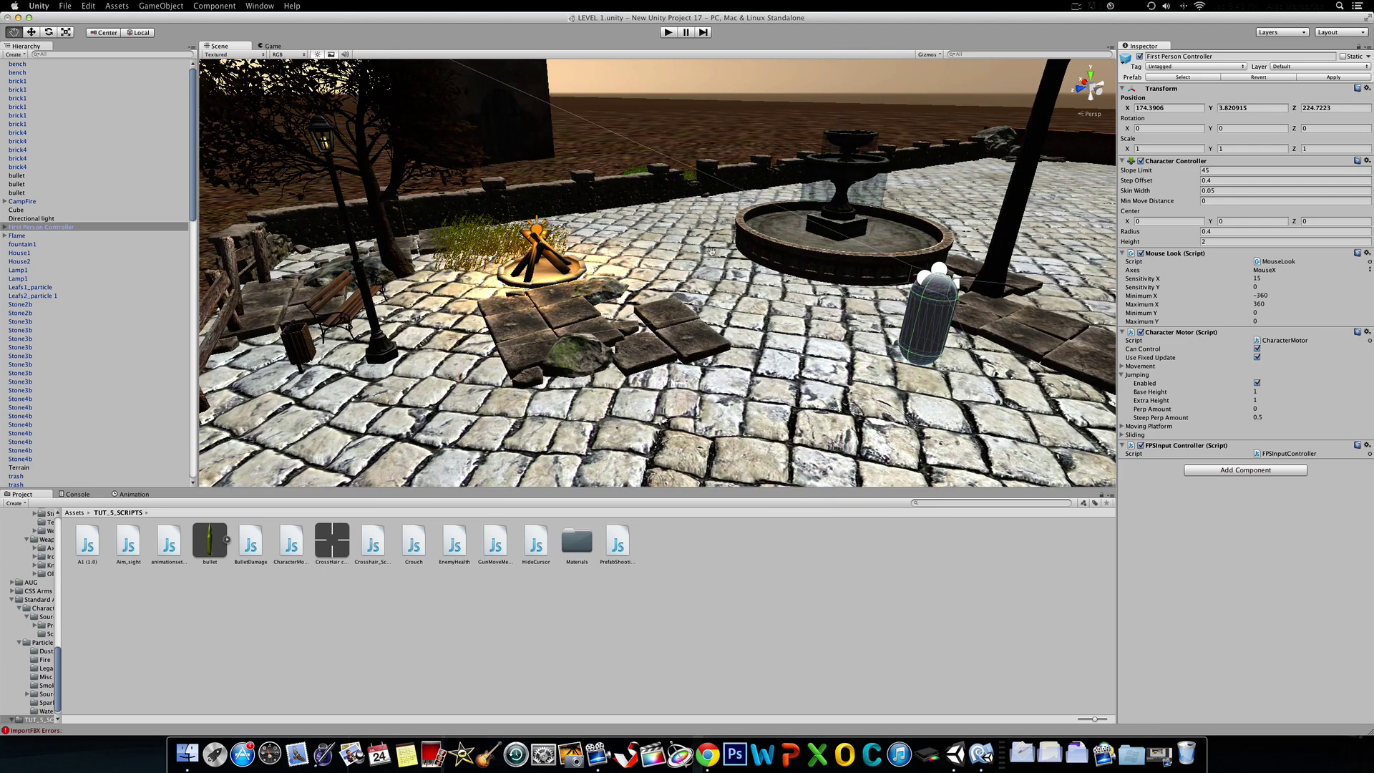
left_click_drag(723, 243, 589, 285)
scroll(589, 284, "up", 3)
right_click_drag(589, 284, 371, 445)
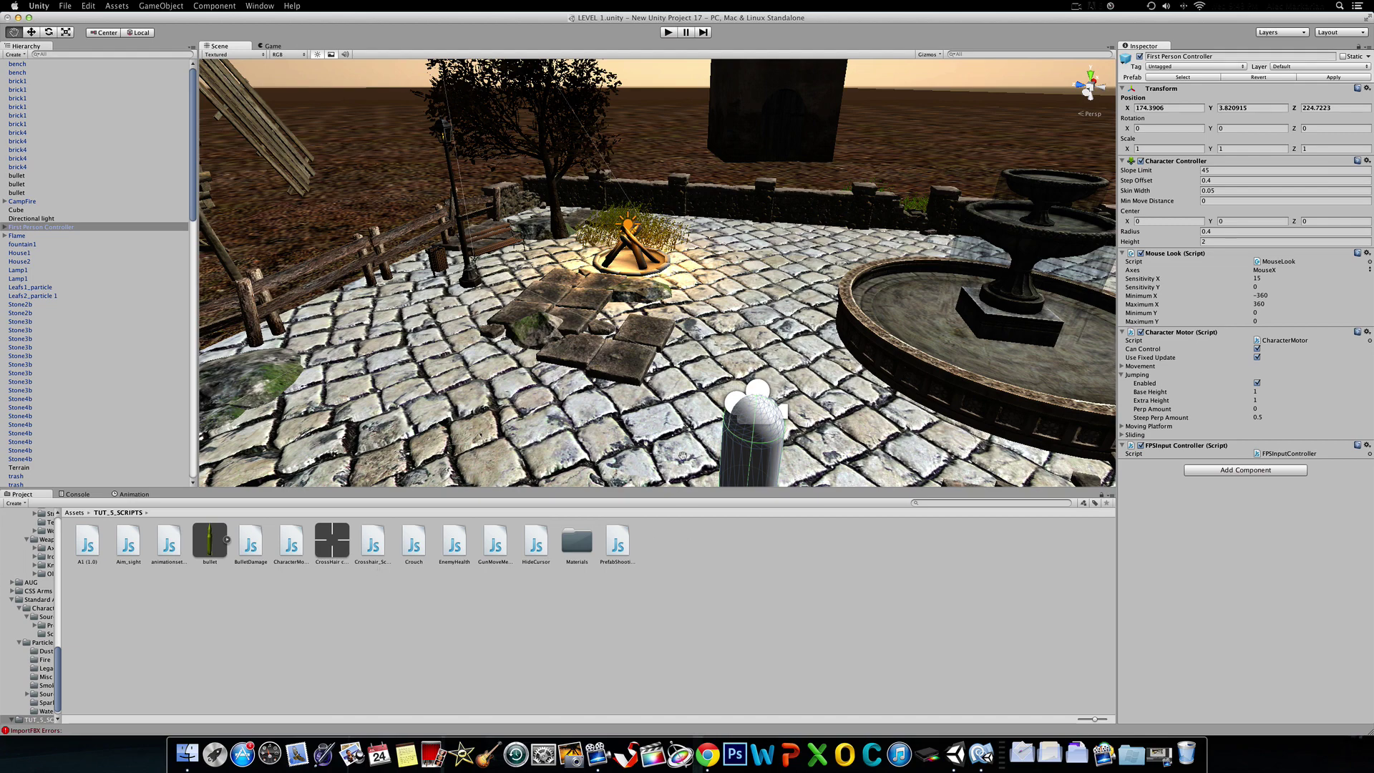
key("f")
left_click(75, 513)
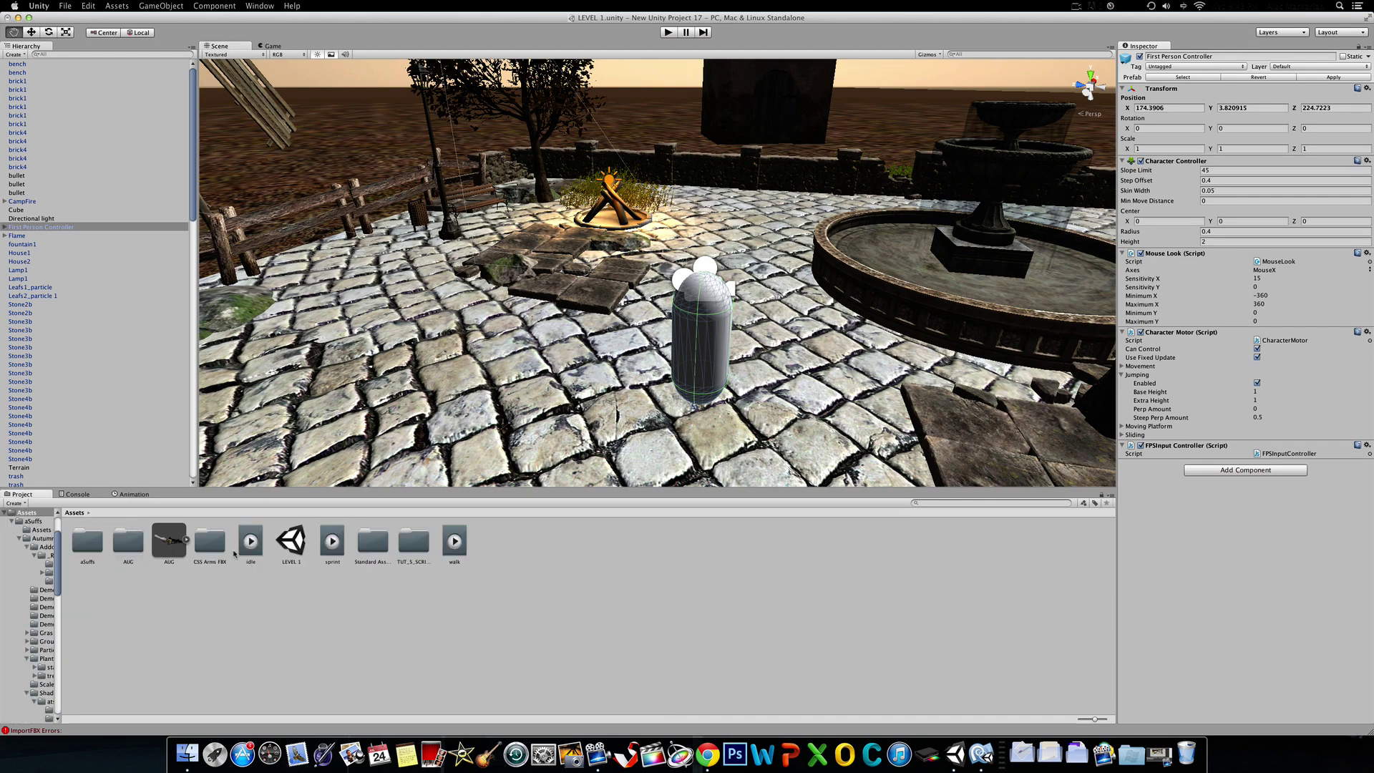
left_click_drag(166, 548, 602, 371)
key("w")
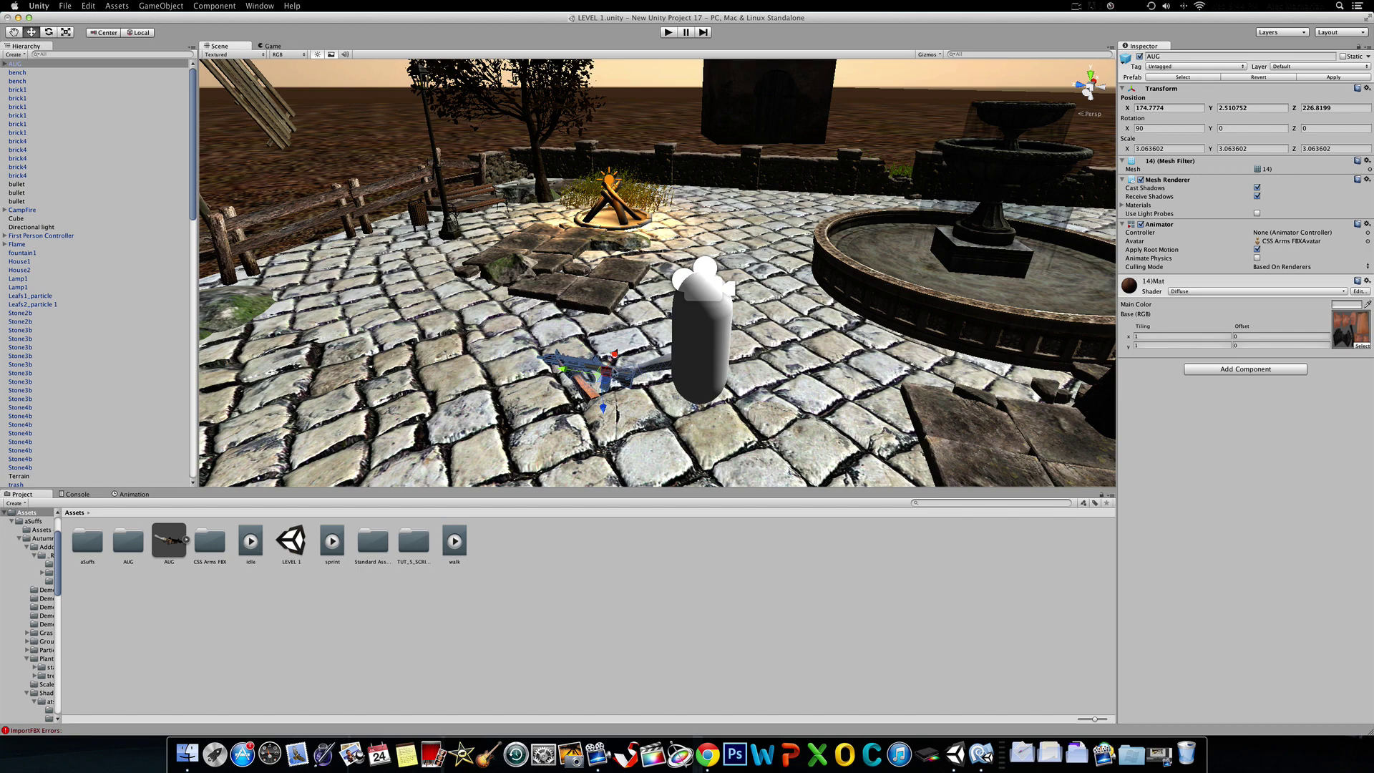
Step: Move the AUG arms model onto the upper part of the First Person Controller capsule, in front of its camera
left_click_drag(605, 410, 688, 322)
left_click_drag(699, 269, 690, 292)
scroll(689, 293, "up", 3)
scroll(687, 297, "up", 2)
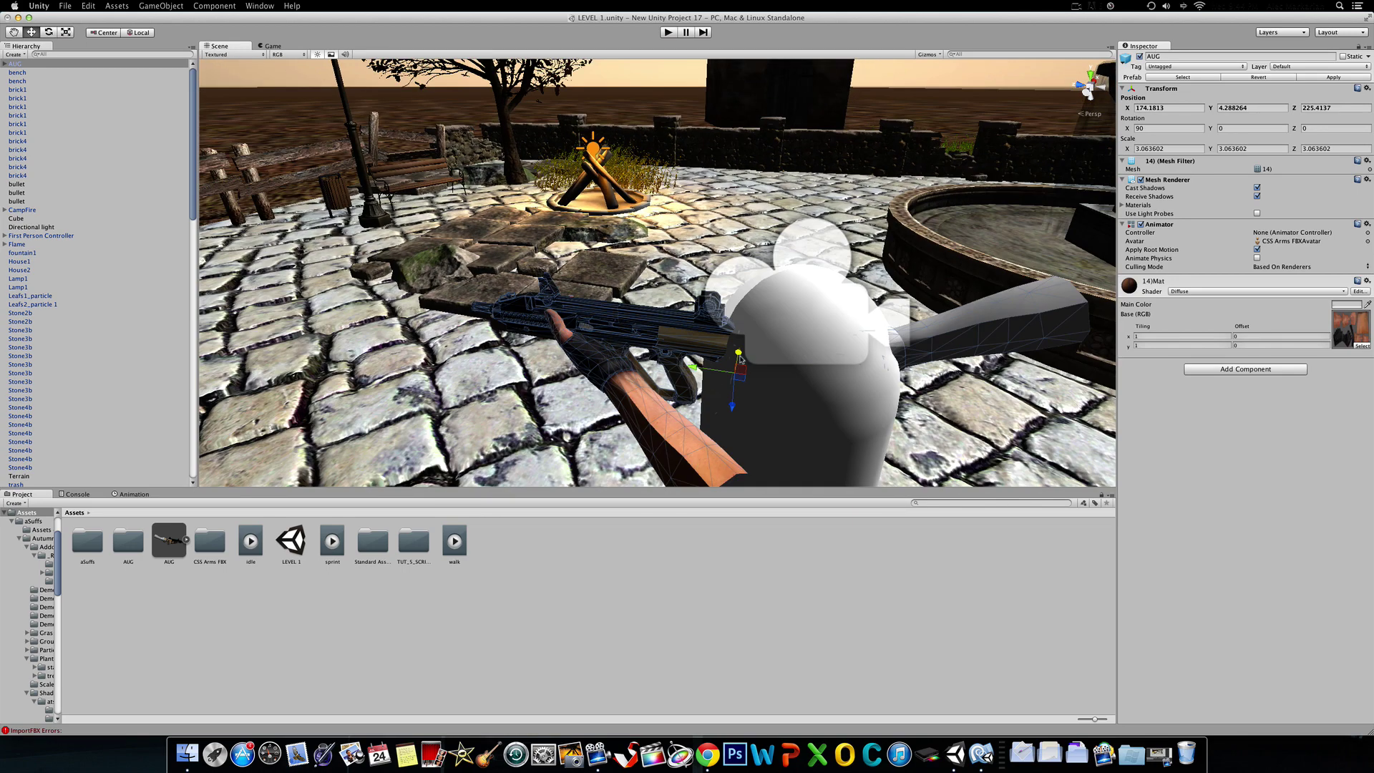
Step: Make the AUG model a child of the First Person Controller's Main Camera
left_click(806, 251)
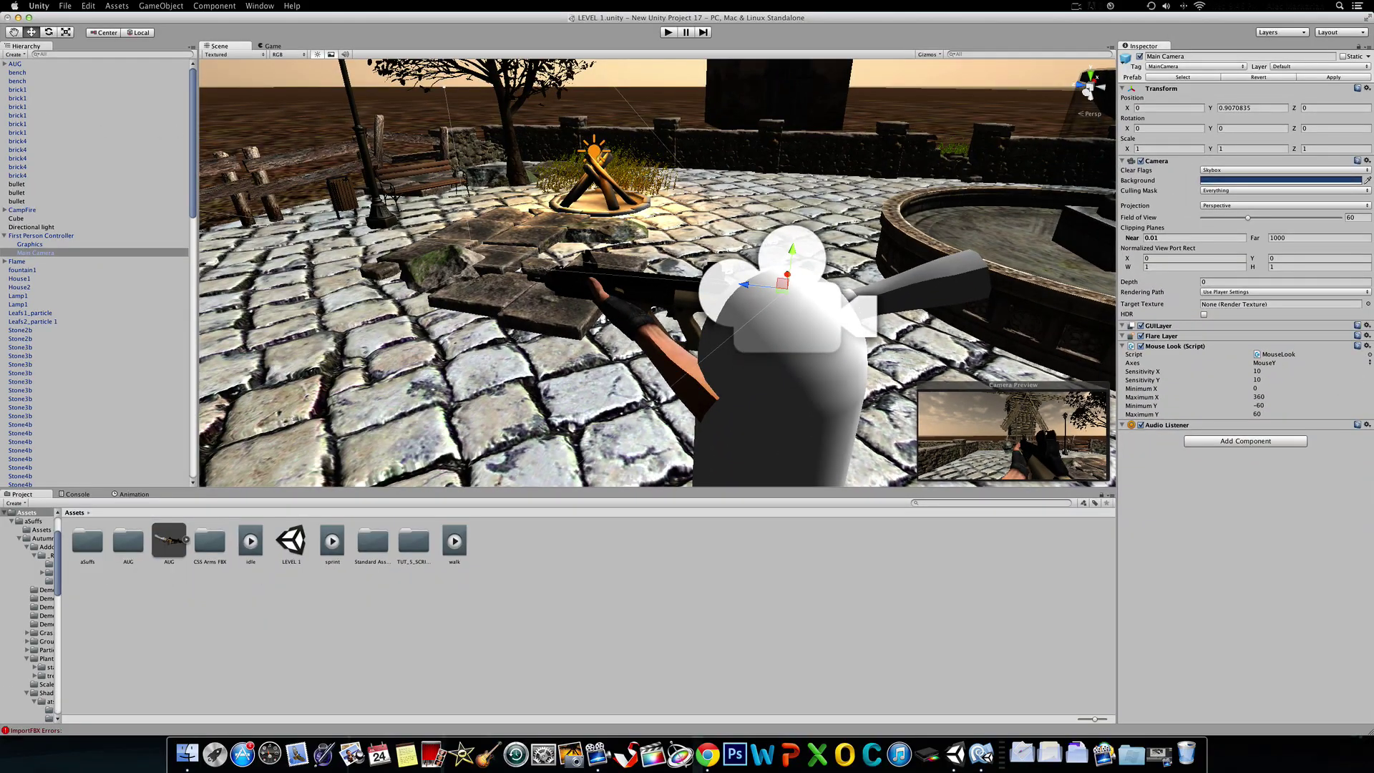
left_click(14, 63)
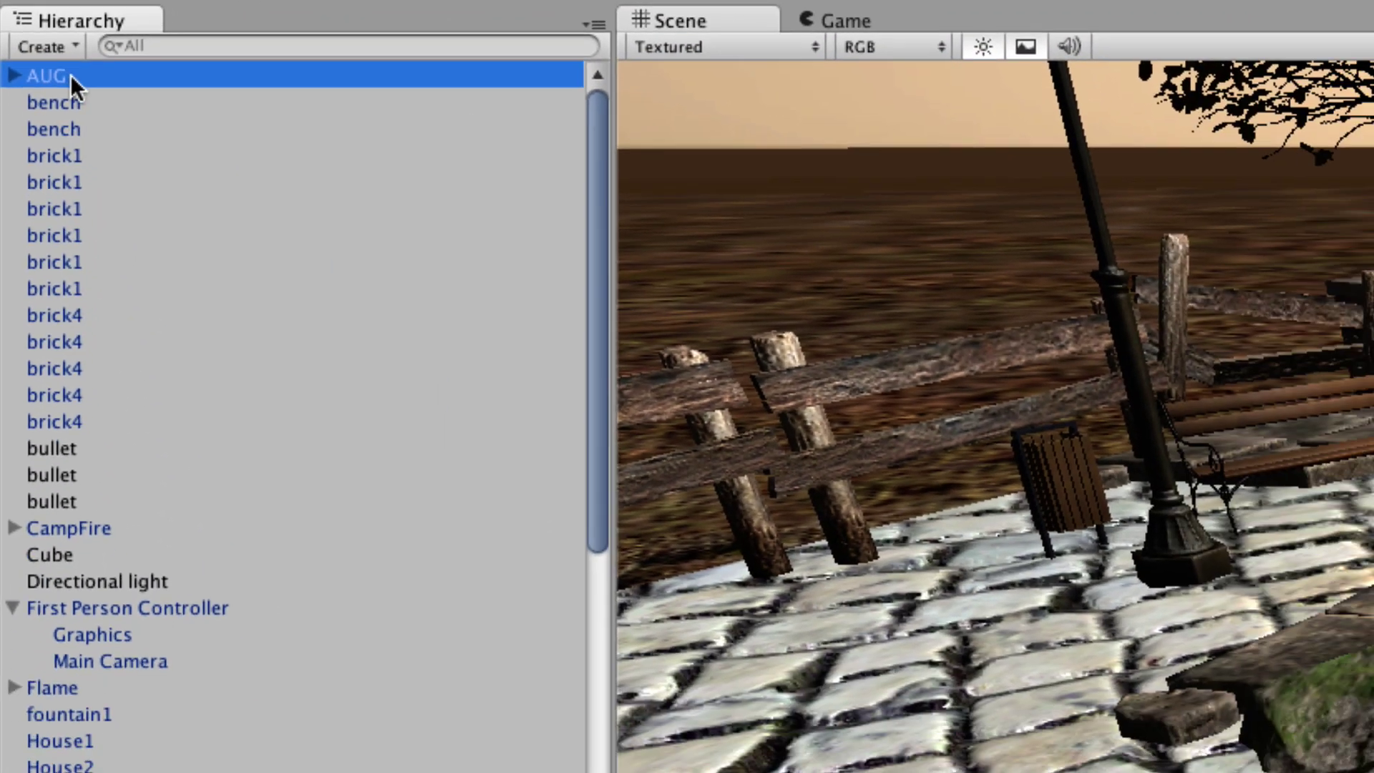
left_click_drag(83, 88, 146, 521)
Step: Attach Crosshair_Script from TUT_5_SCRIPTS to the Main Camera and assign the CrossHair copy texture as its Crosshair
left_click(141, 501)
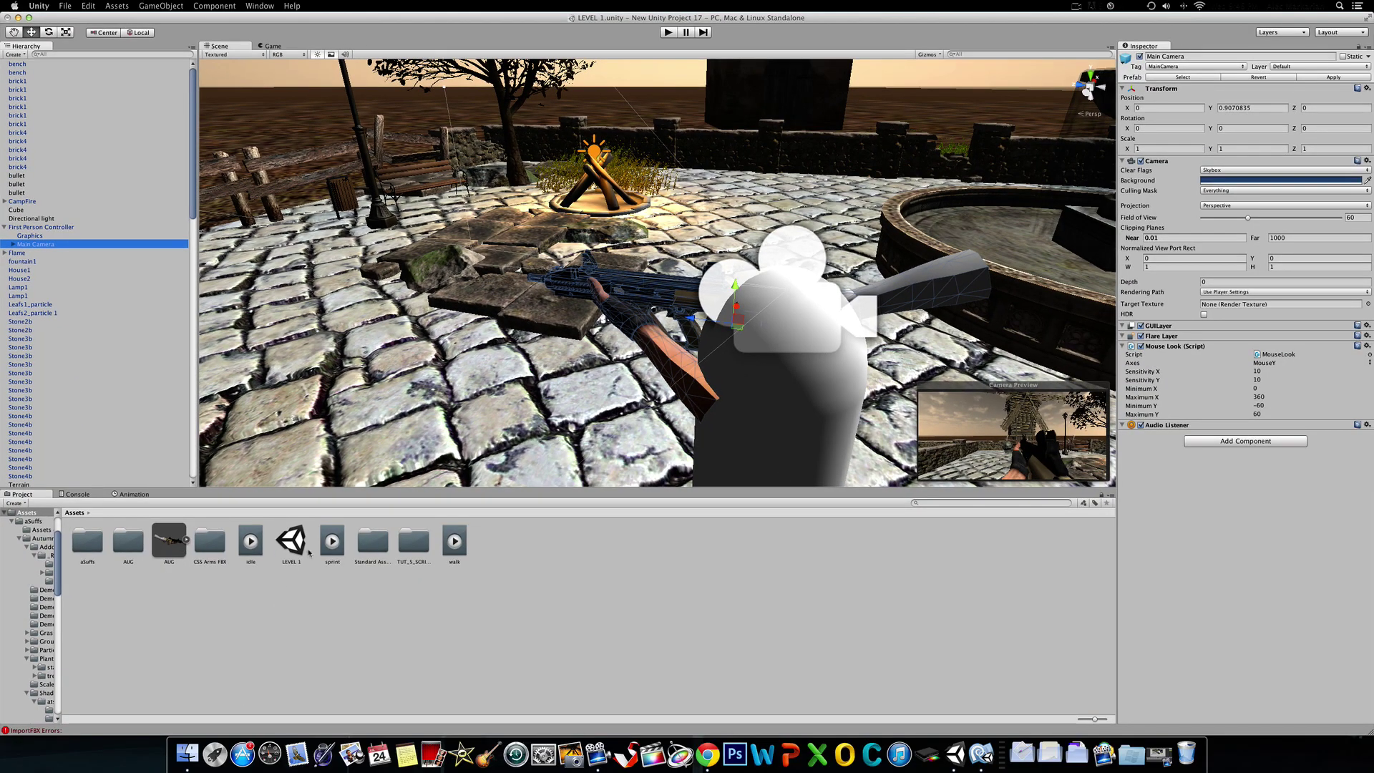
double_click(414, 543)
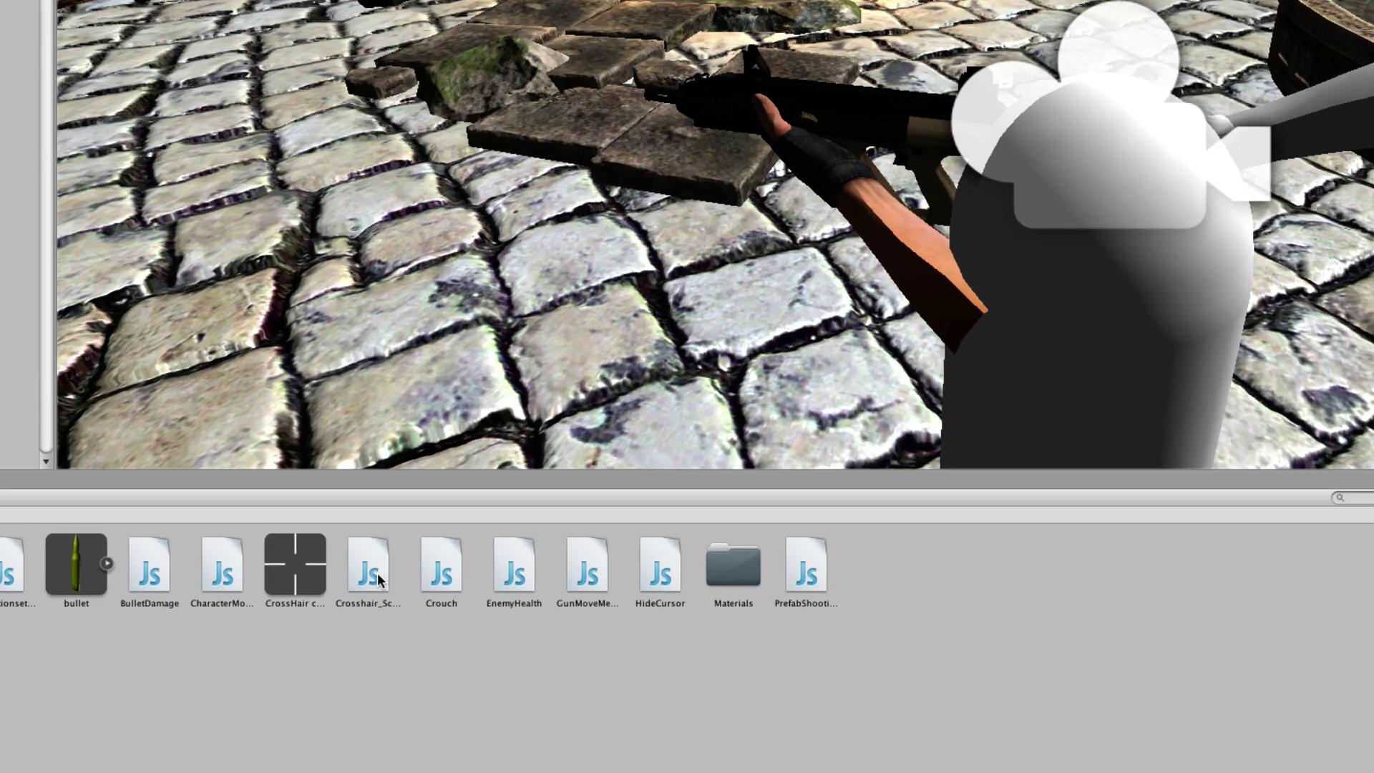
left_click(377, 549)
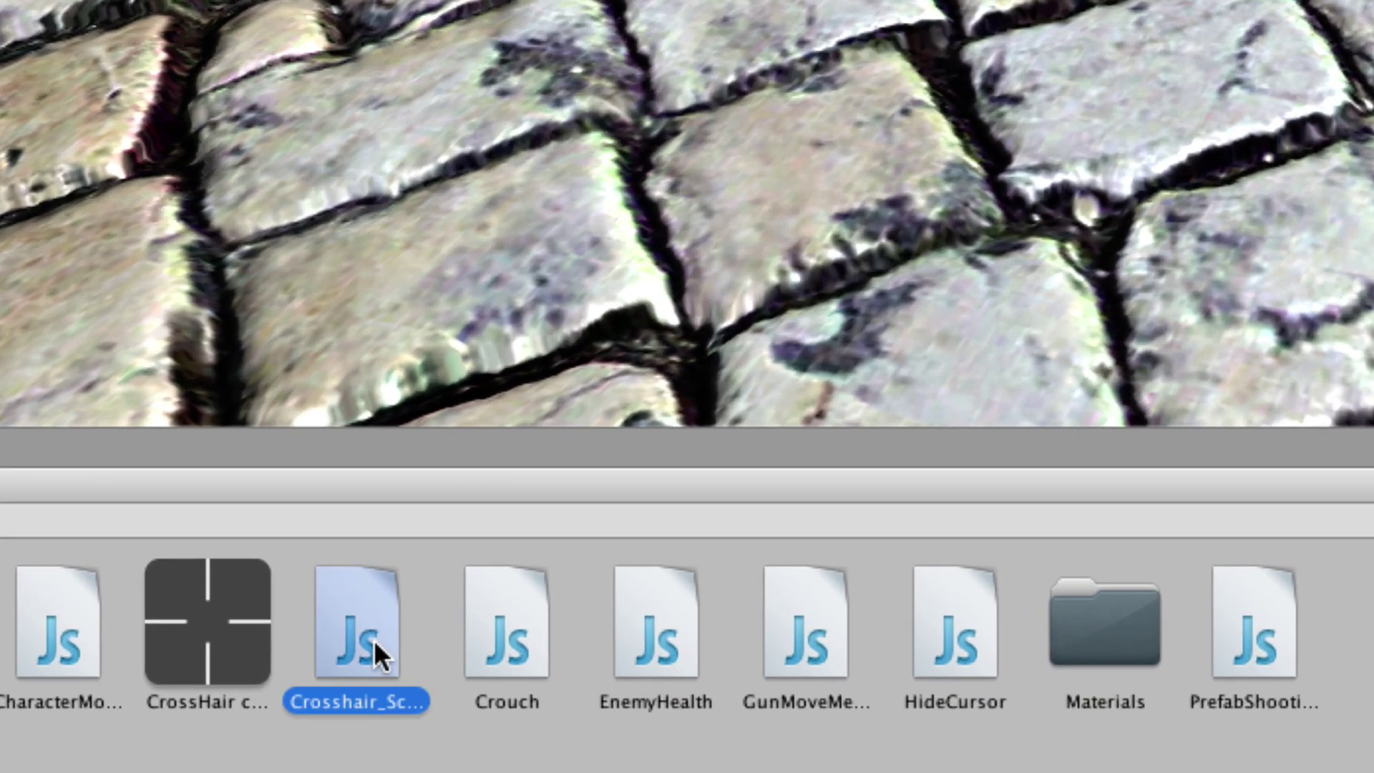
left_click_drag(373, 638, 395, 204)
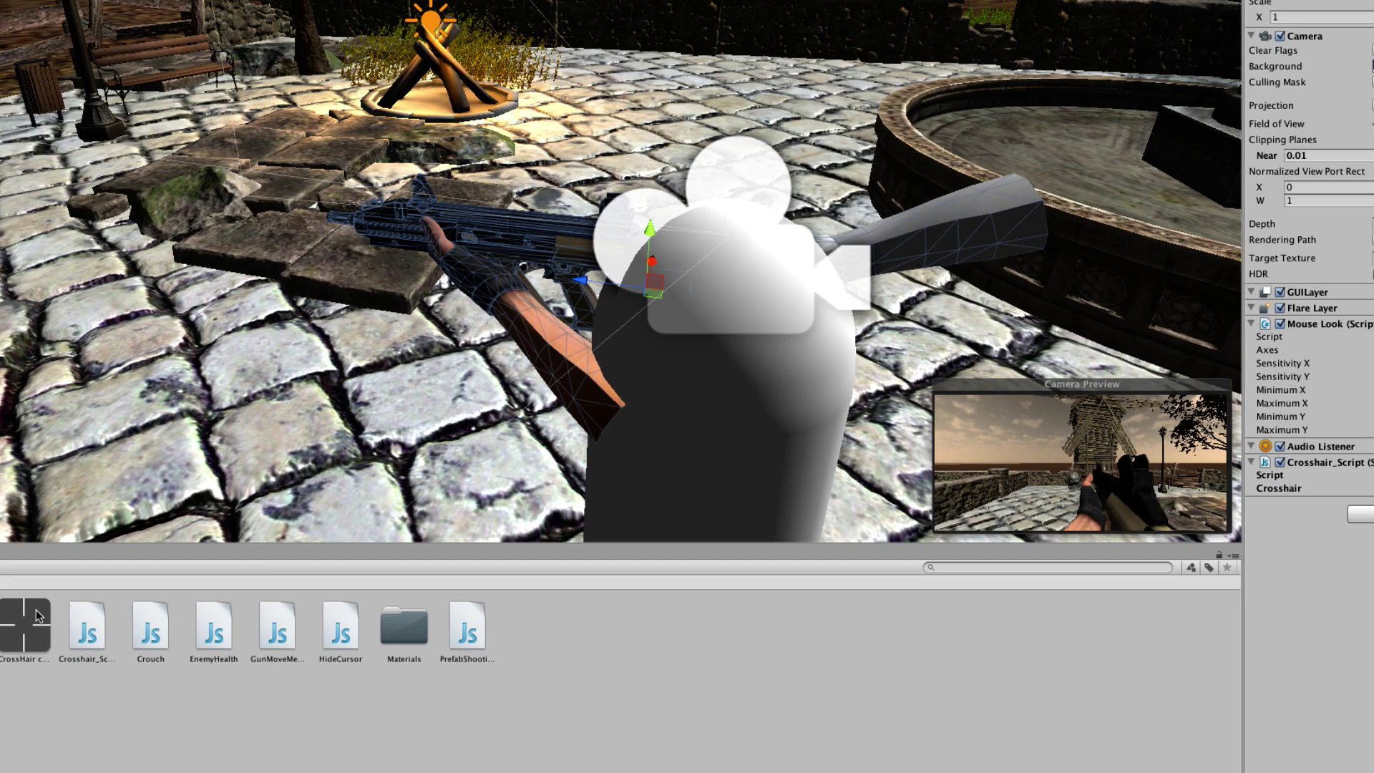
left_click_drag(21, 627, 1371, 486)
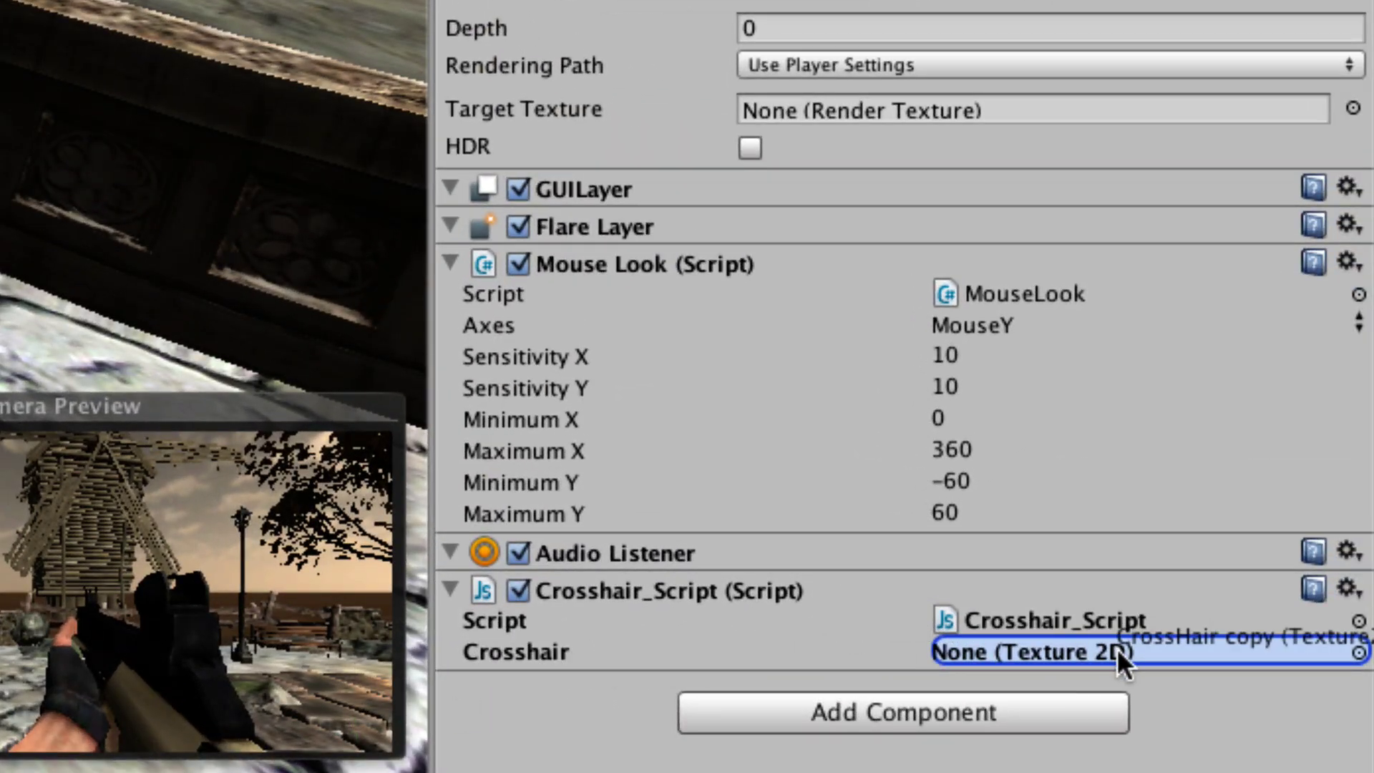
left_click_drag(1116, 647, 1118, 649)
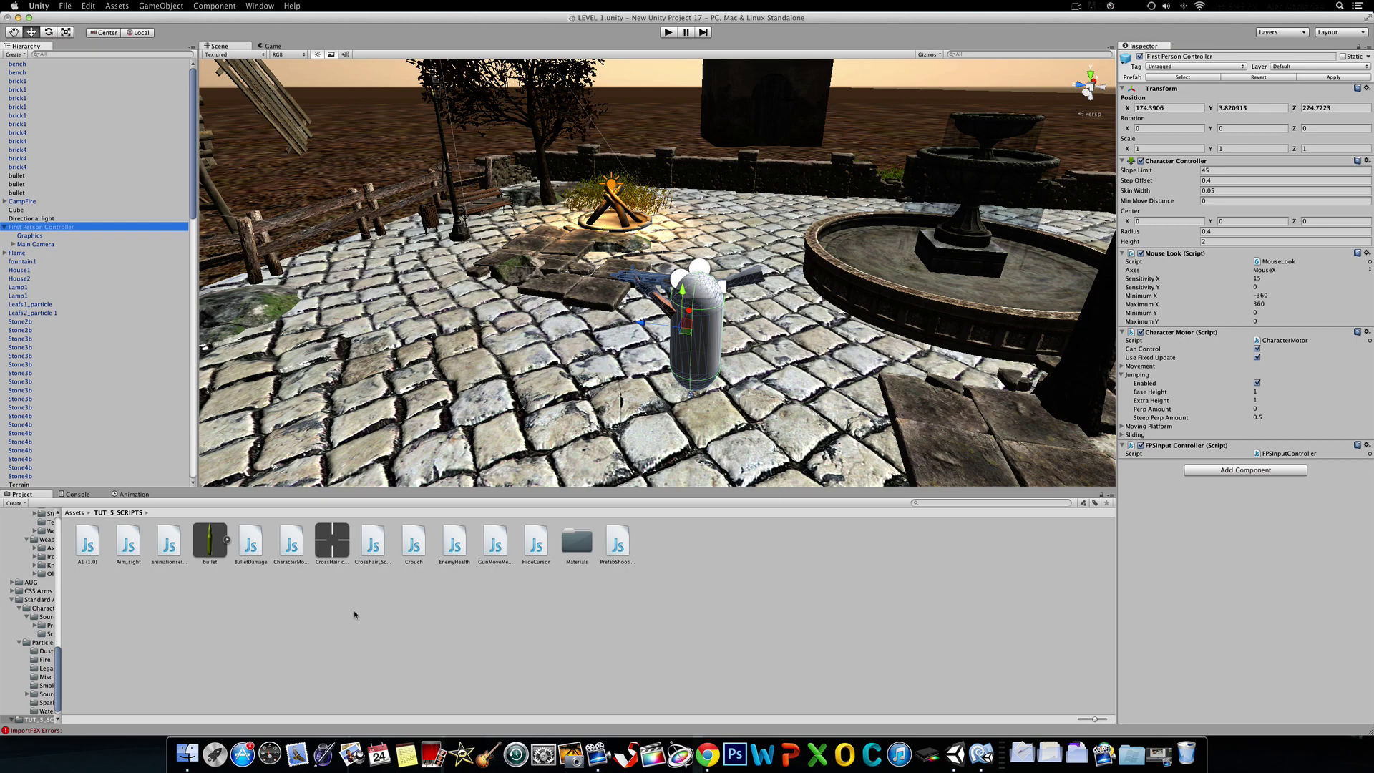
Step: Review the CharacterMotorV2 script's code and attach the script to the First Person Controller
left_click(290, 547)
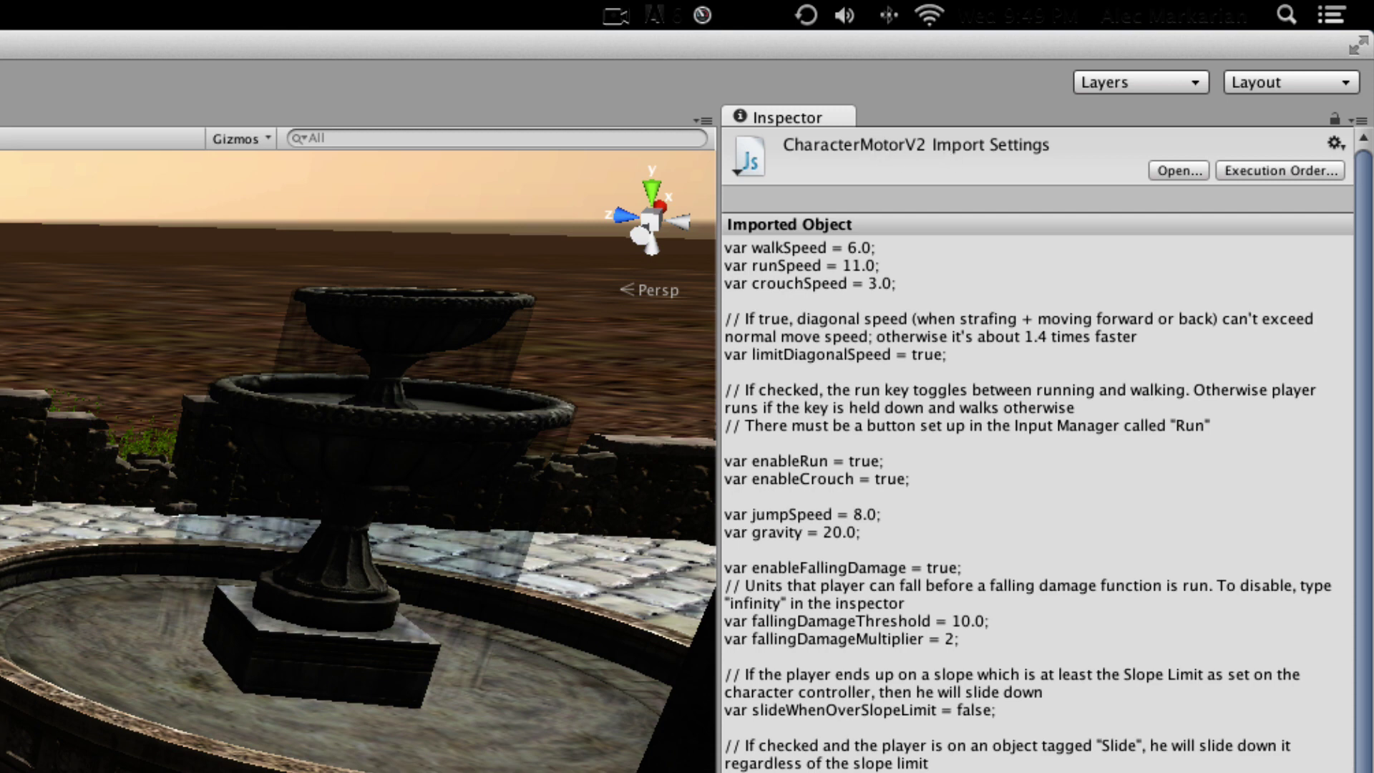
scroll(1135, 544, "down", 15)
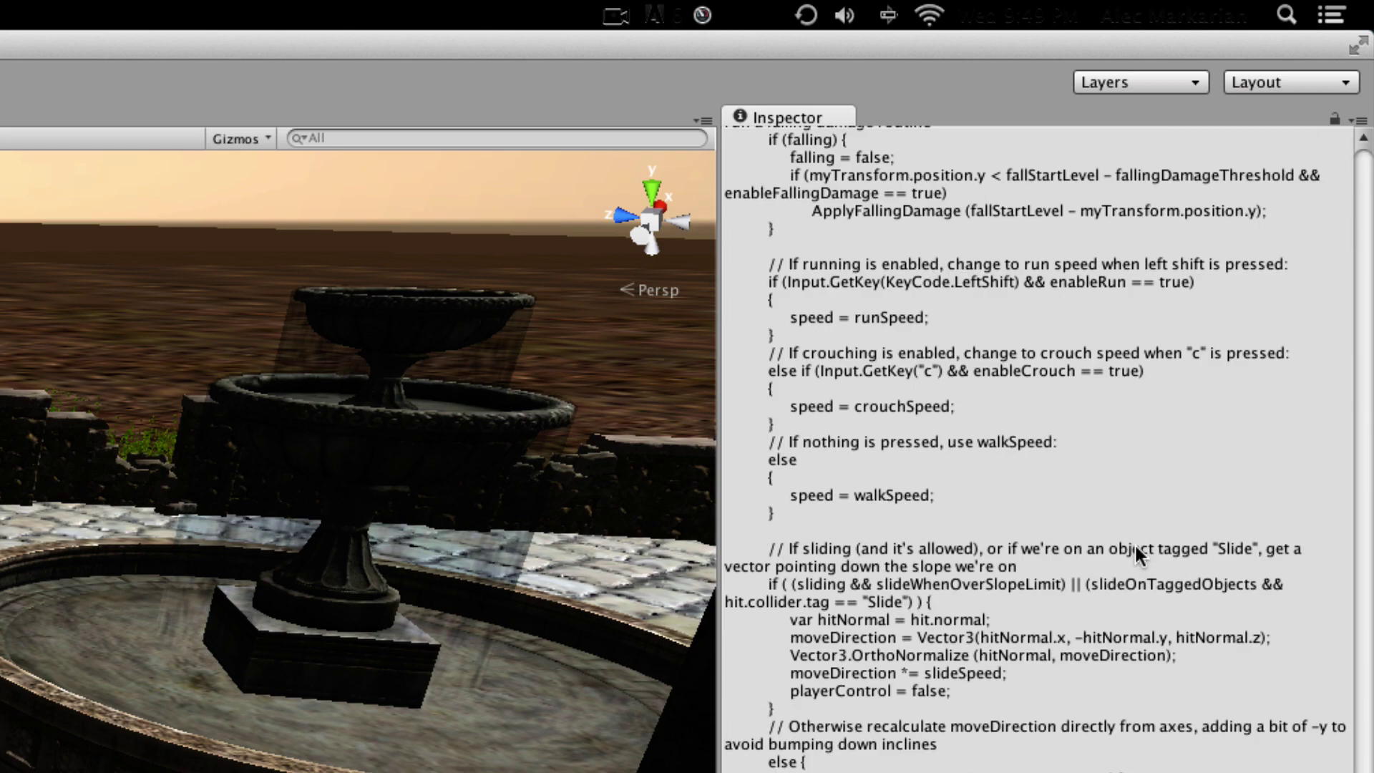
scroll(1132, 563, "down", 2)
scroll(1035, 509, "up", 6)
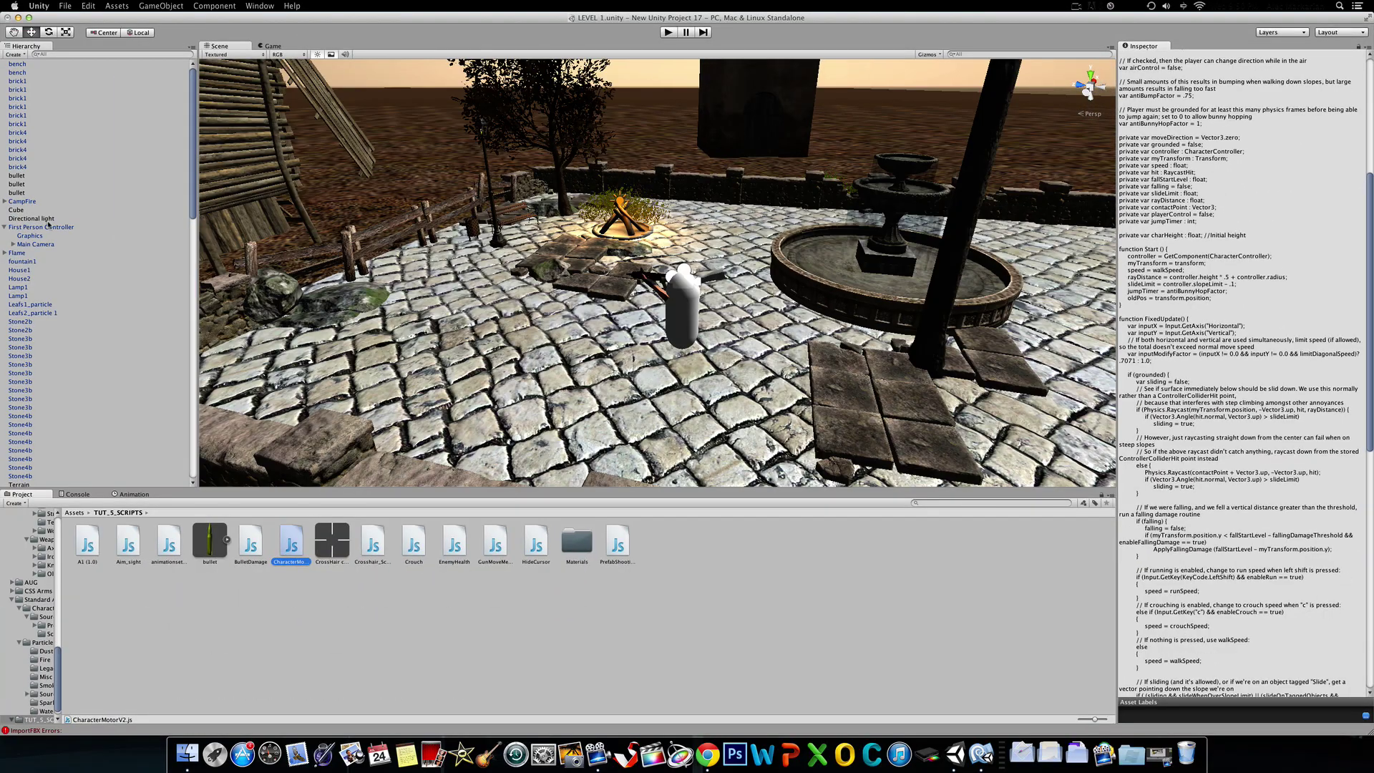
left_click(48, 226)
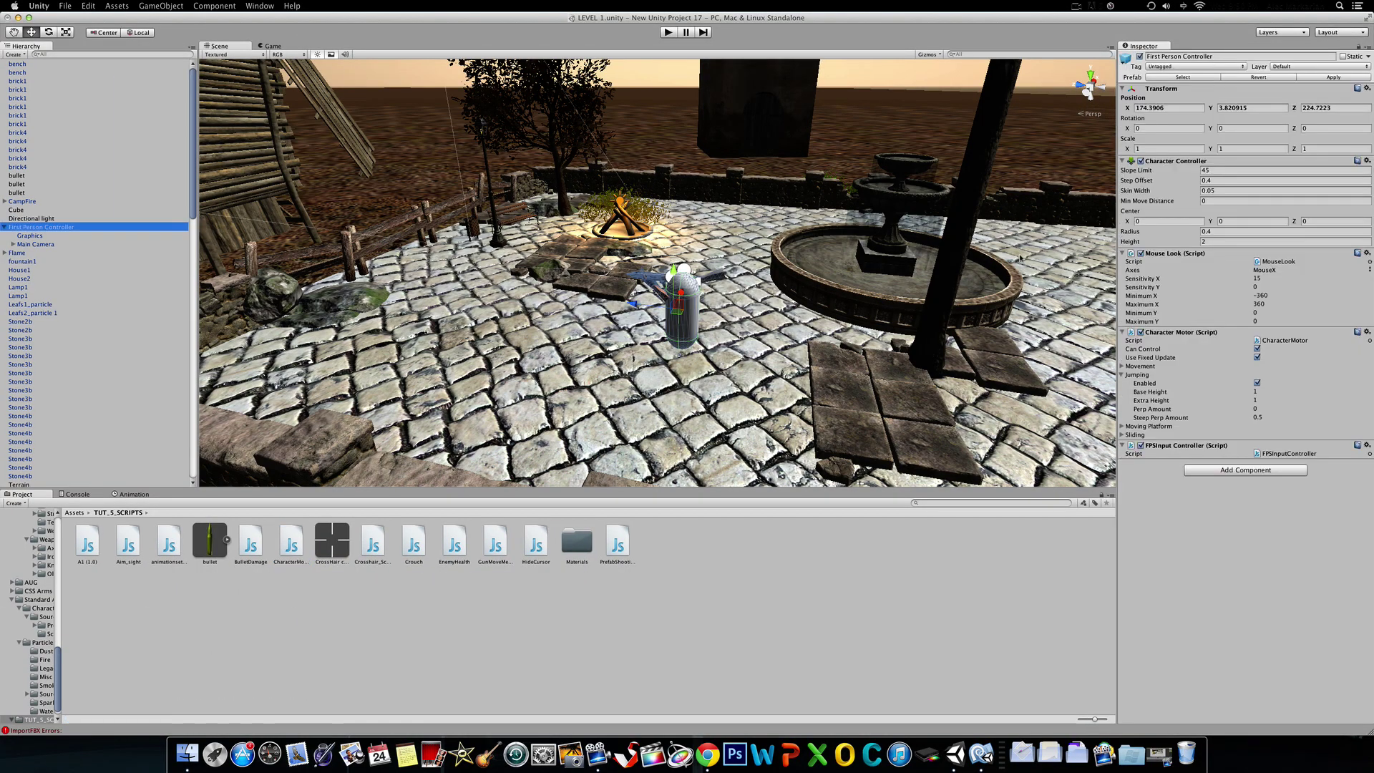
left_click_drag(289, 546, 1270, 560)
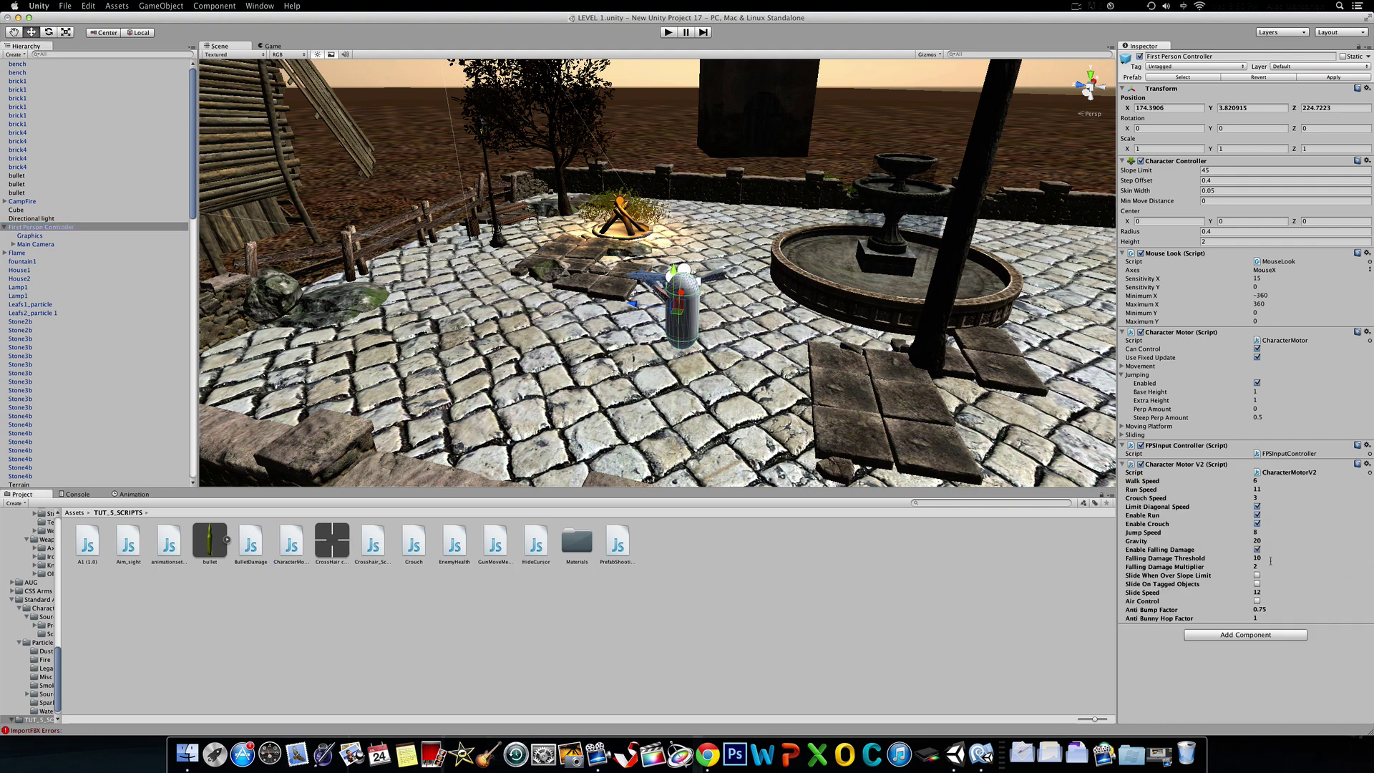
Step: Set Walk Speed to 1 and Run Speed to 7 in the Character Motor V2 component
left_click(1257, 481)
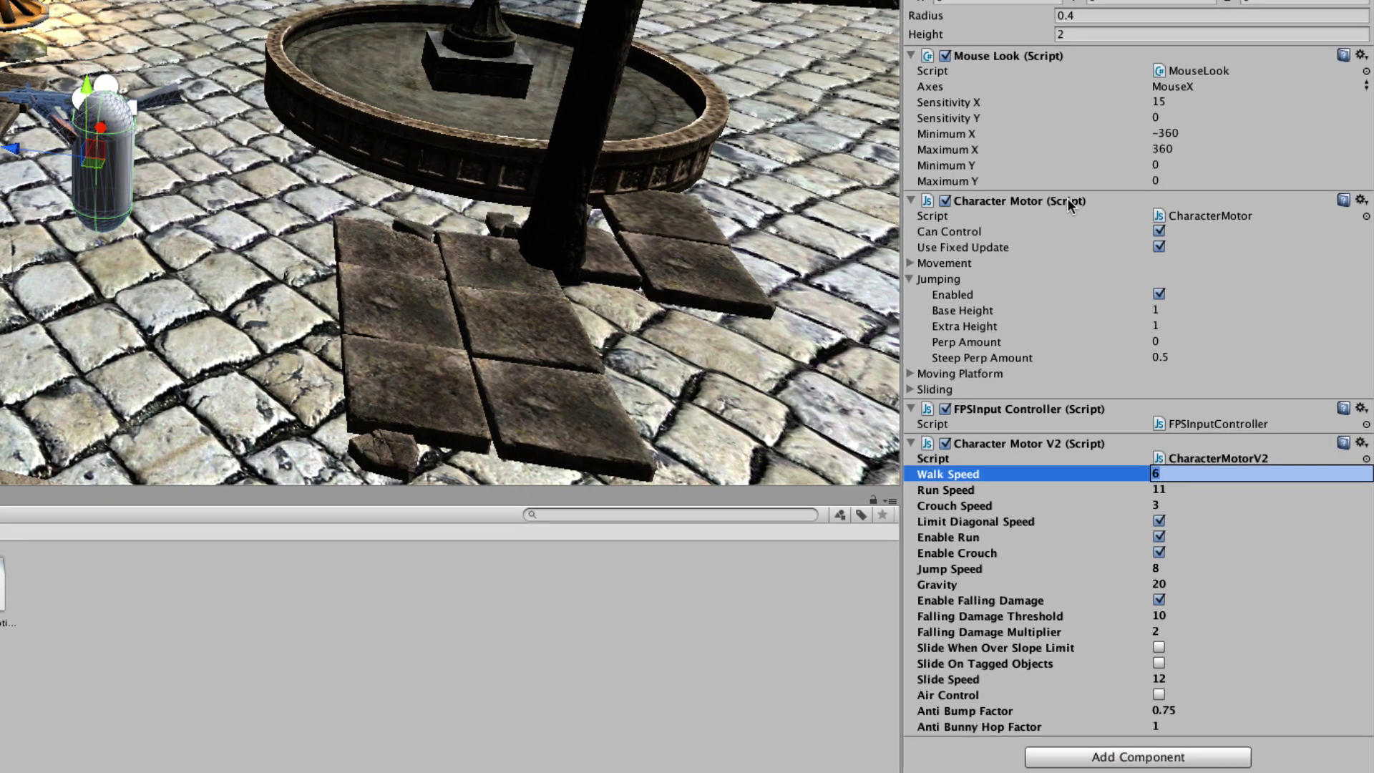
left_click(1043, 201)
left_click(1044, 197)
type("1")
left_click(1171, 490)
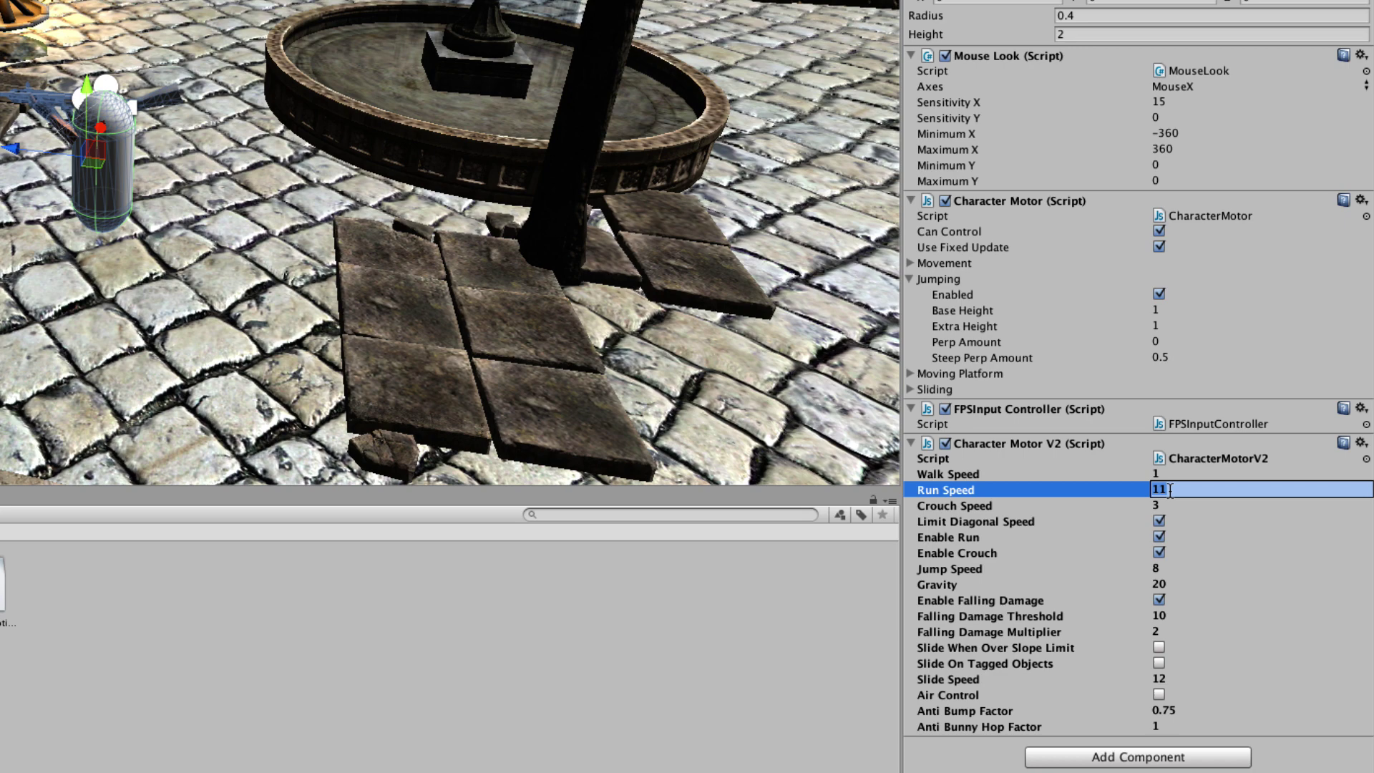
type("6")
type("7")
left_click(1026, 506)
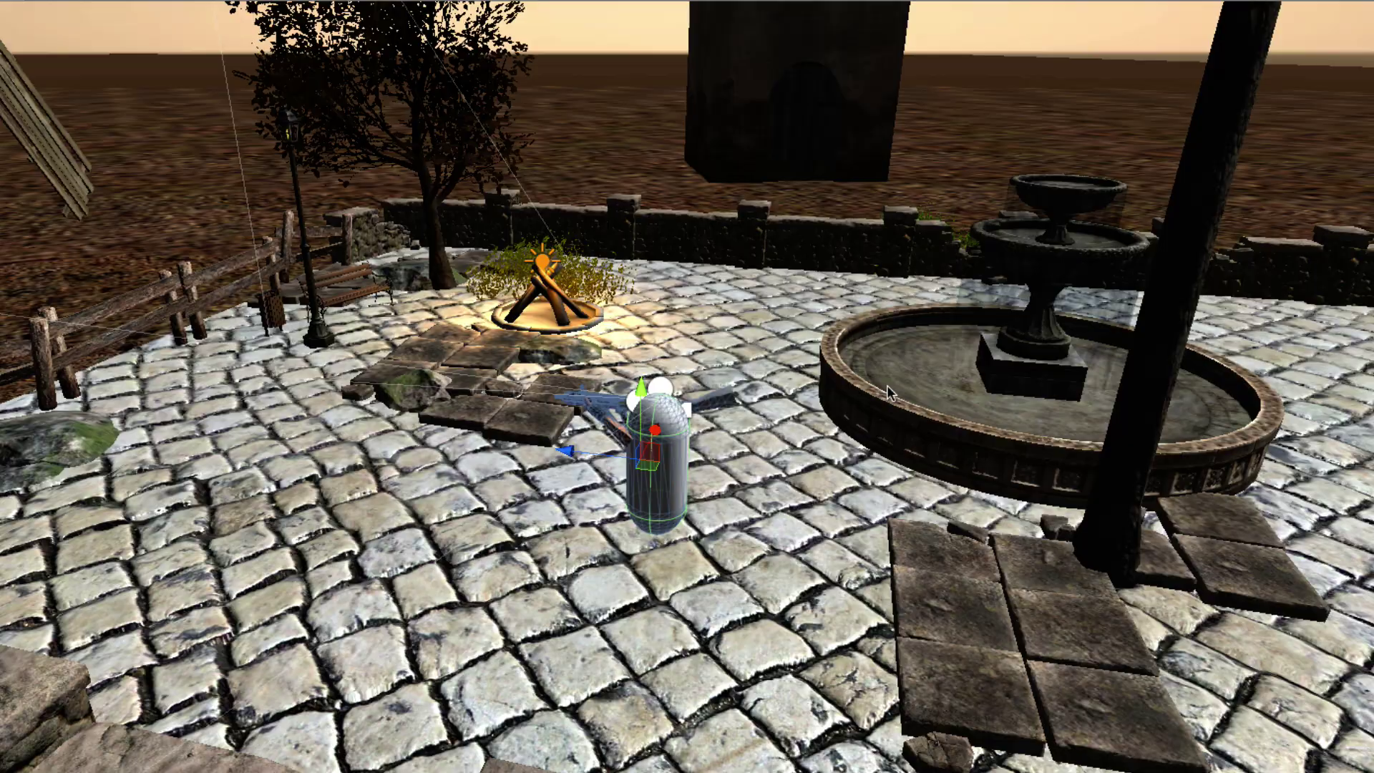
Step: Play-test the level by walking, strafing, jumping and looking around with the weapon, and stop the game
key("ctrl+p")
left_click(924, 373)
key("w")
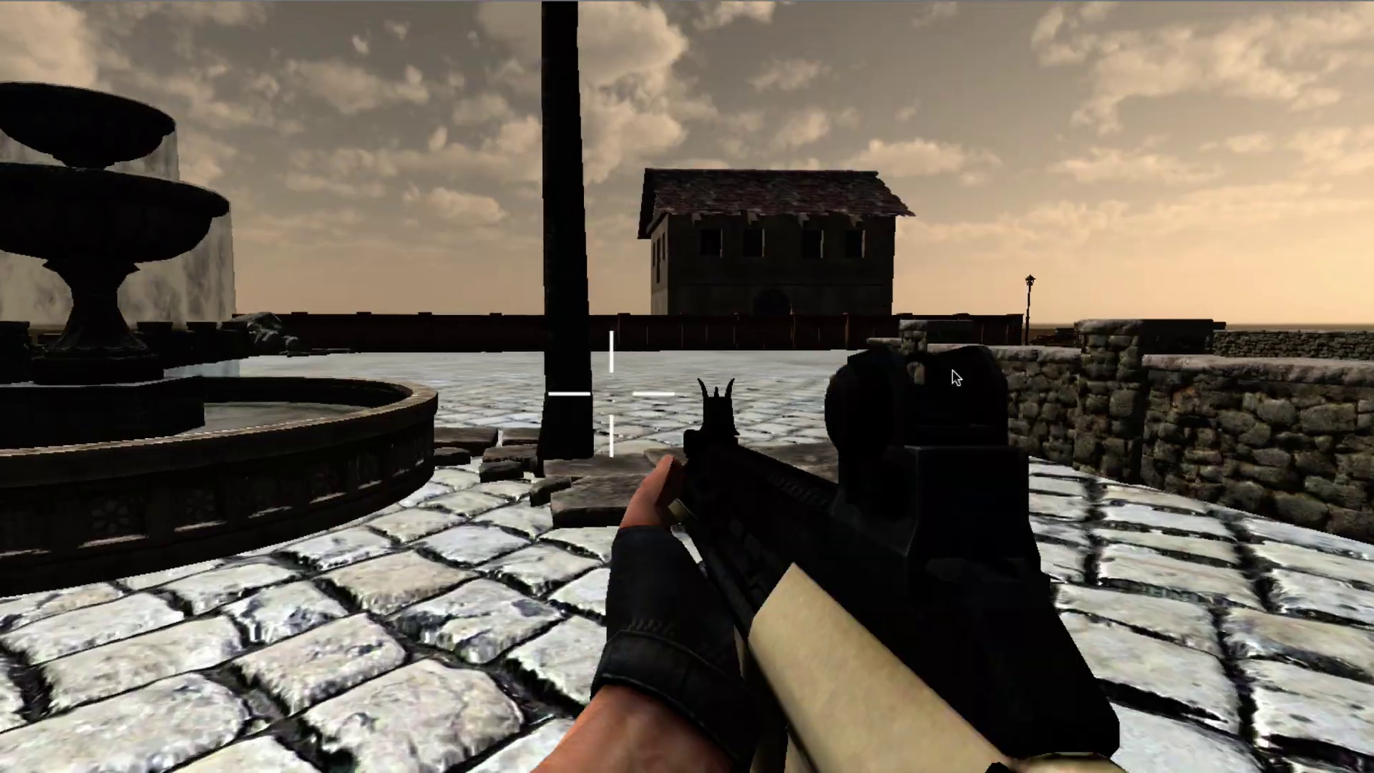
key("w")
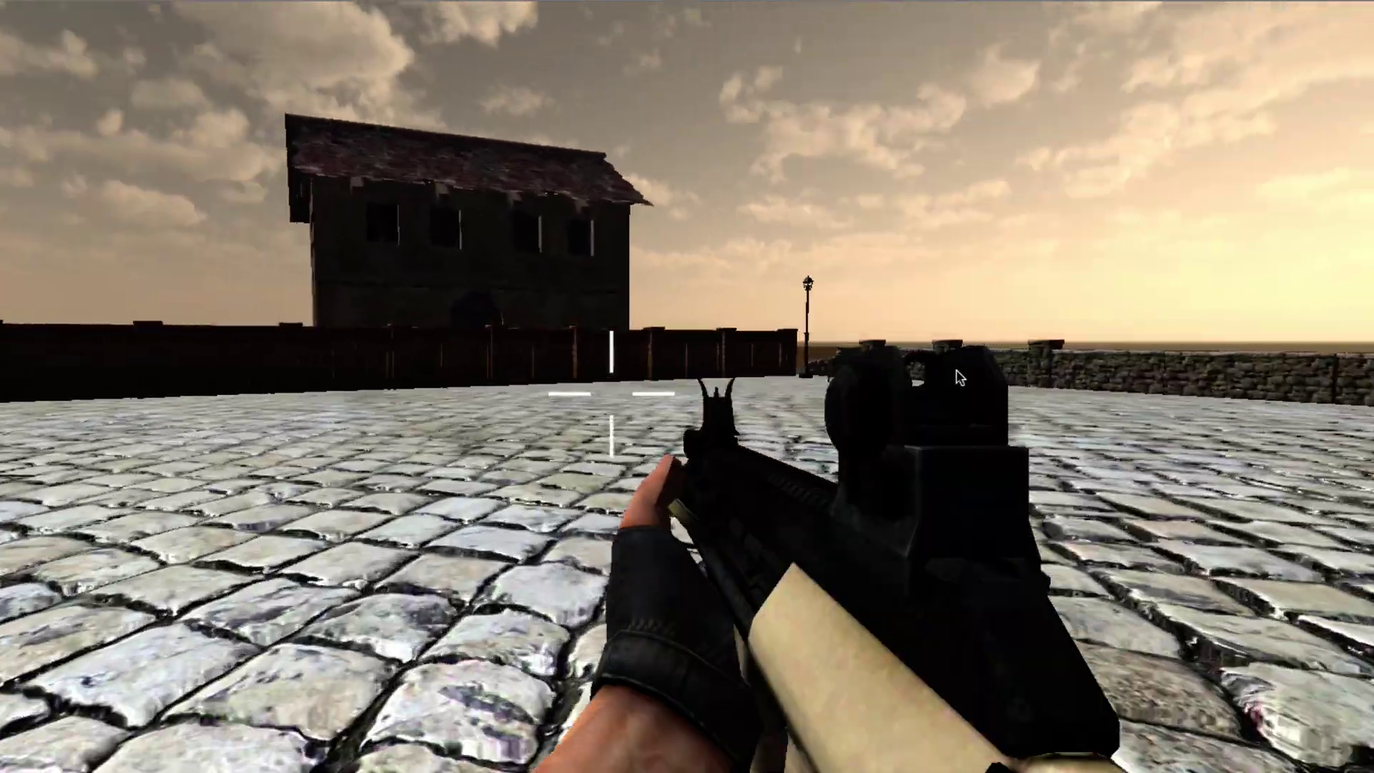
key("w")
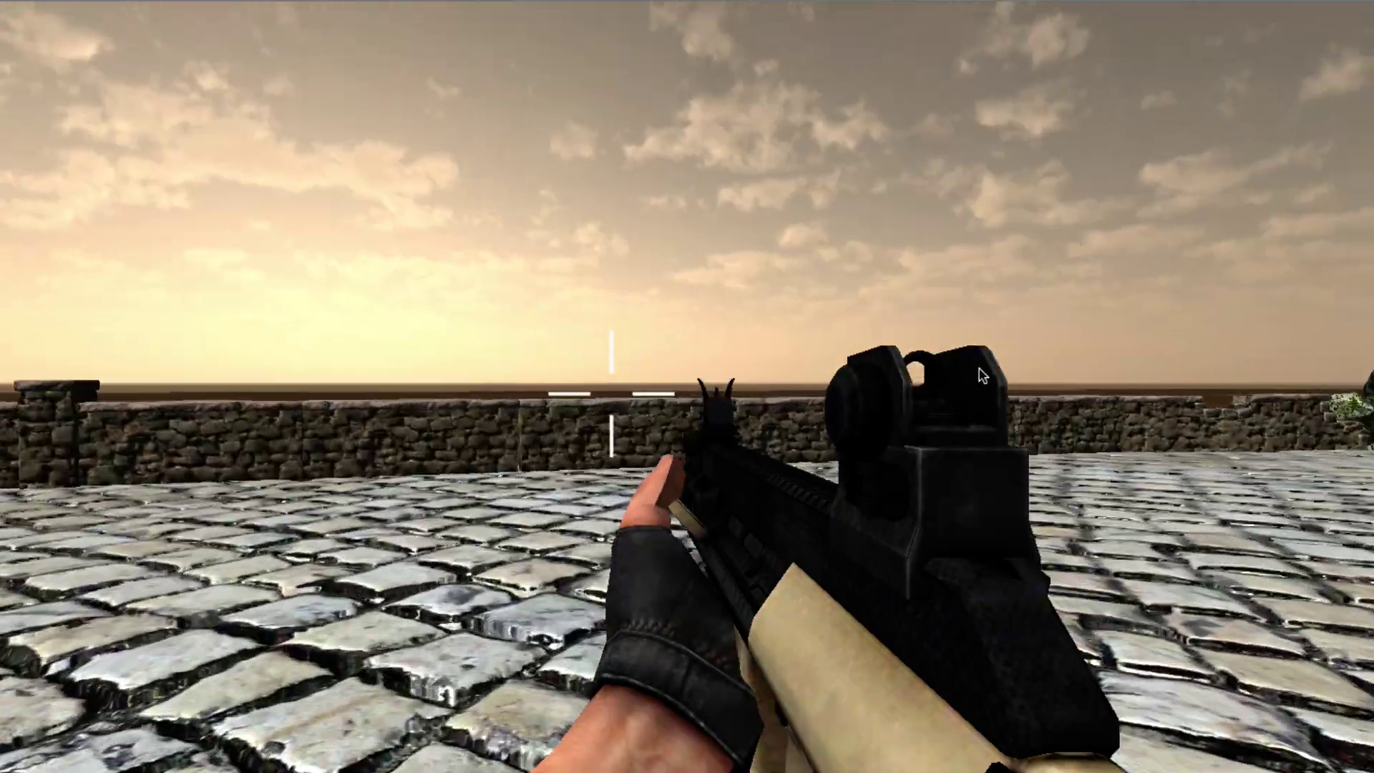
key("space")
key("w")
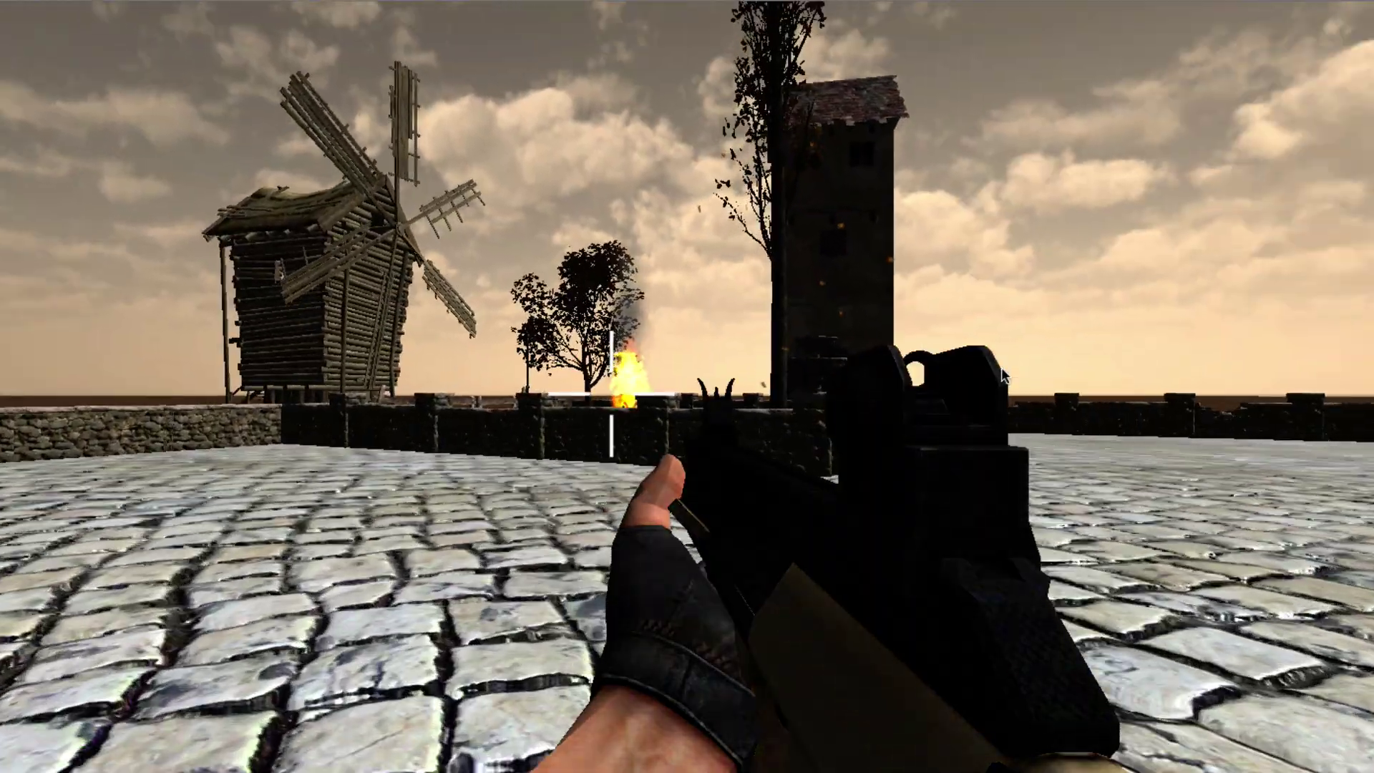
key("d")
key("d")
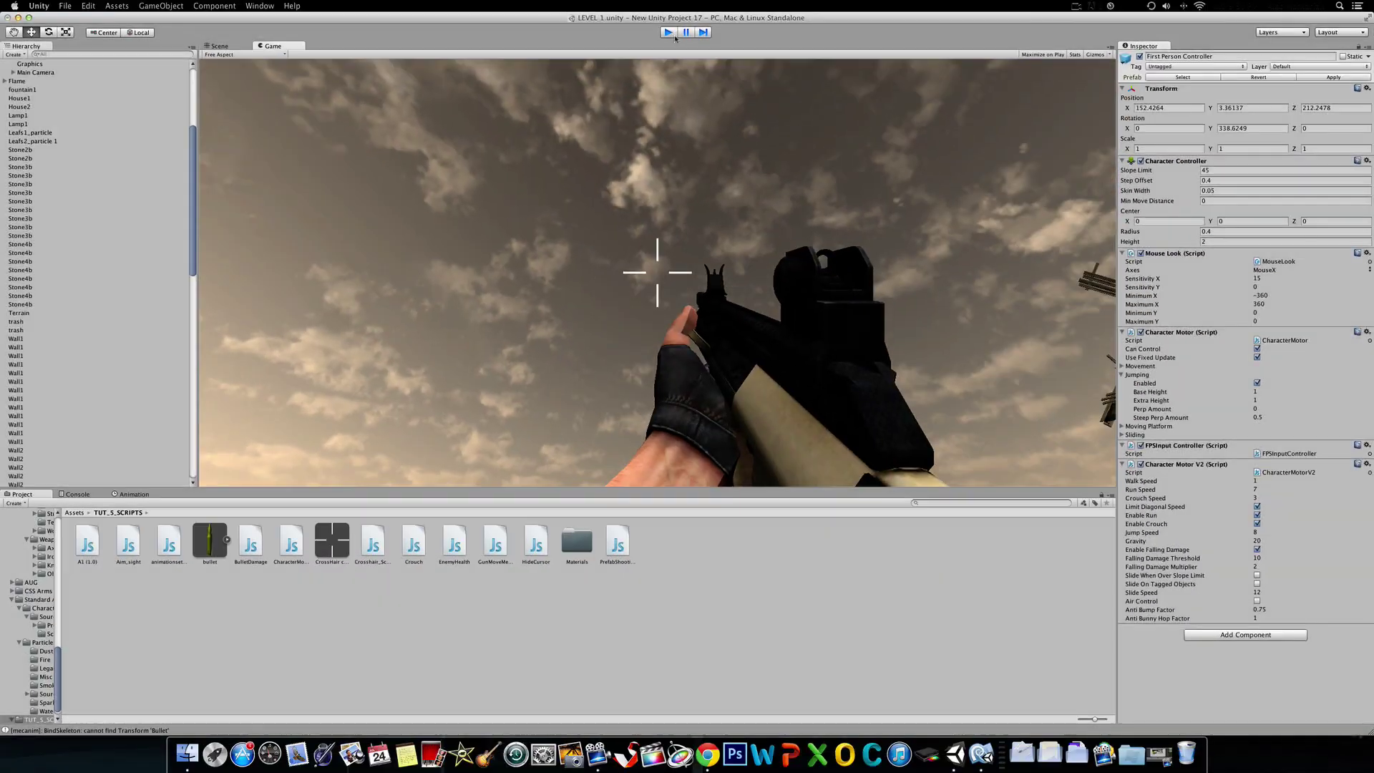
left_click(668, 32)
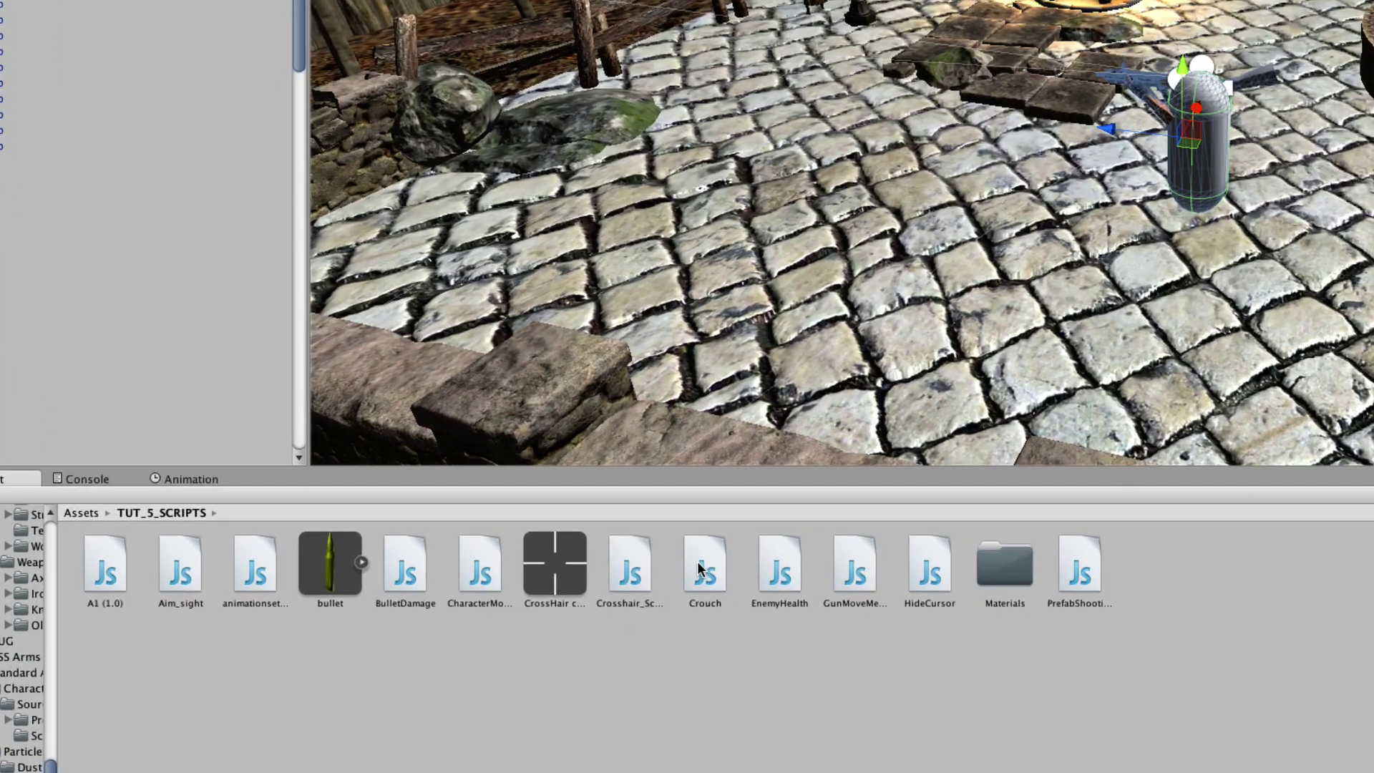
Step: Attach the Crouch script to the First Person Controller and test crouching in play mode
left_click_drag(410, 544, 1170, 698)
left_click_drag(1000, 696, 1001, 695)
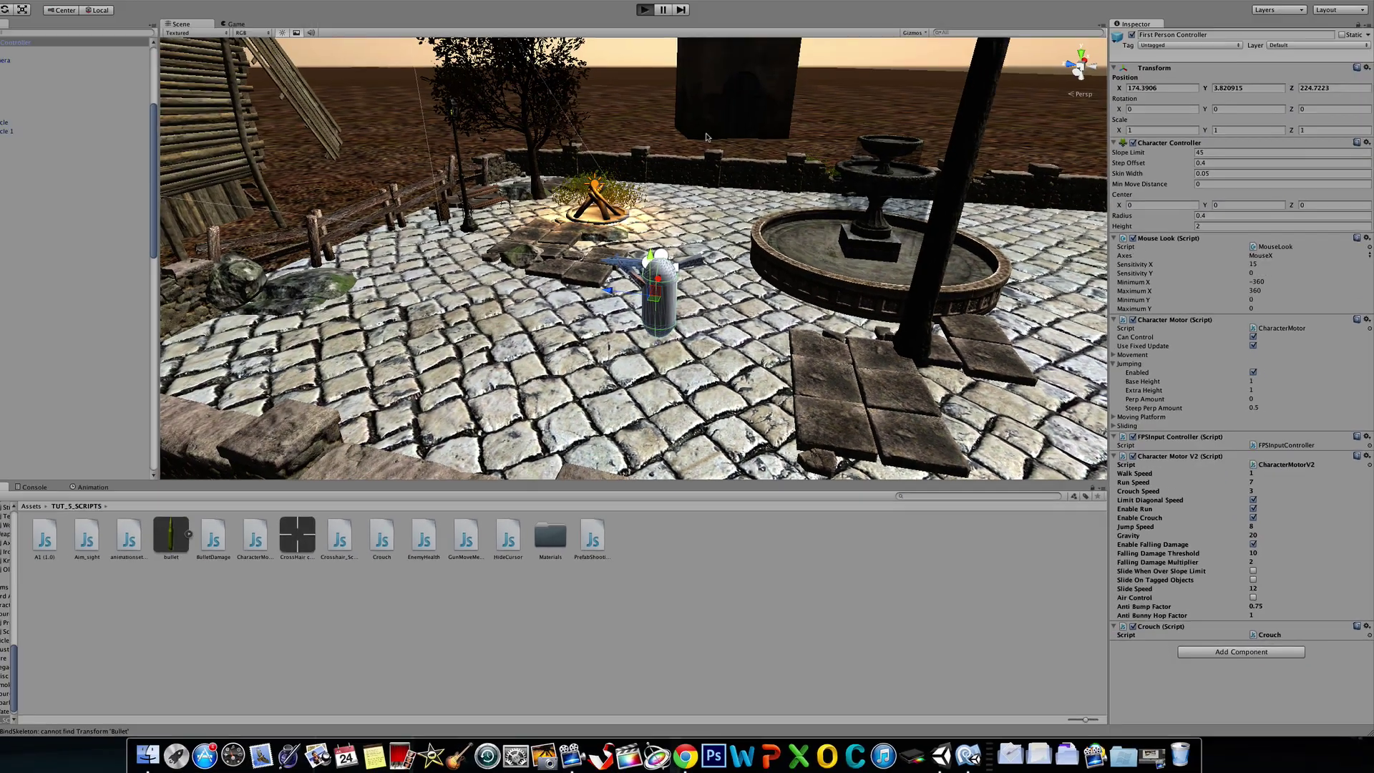
key("c")
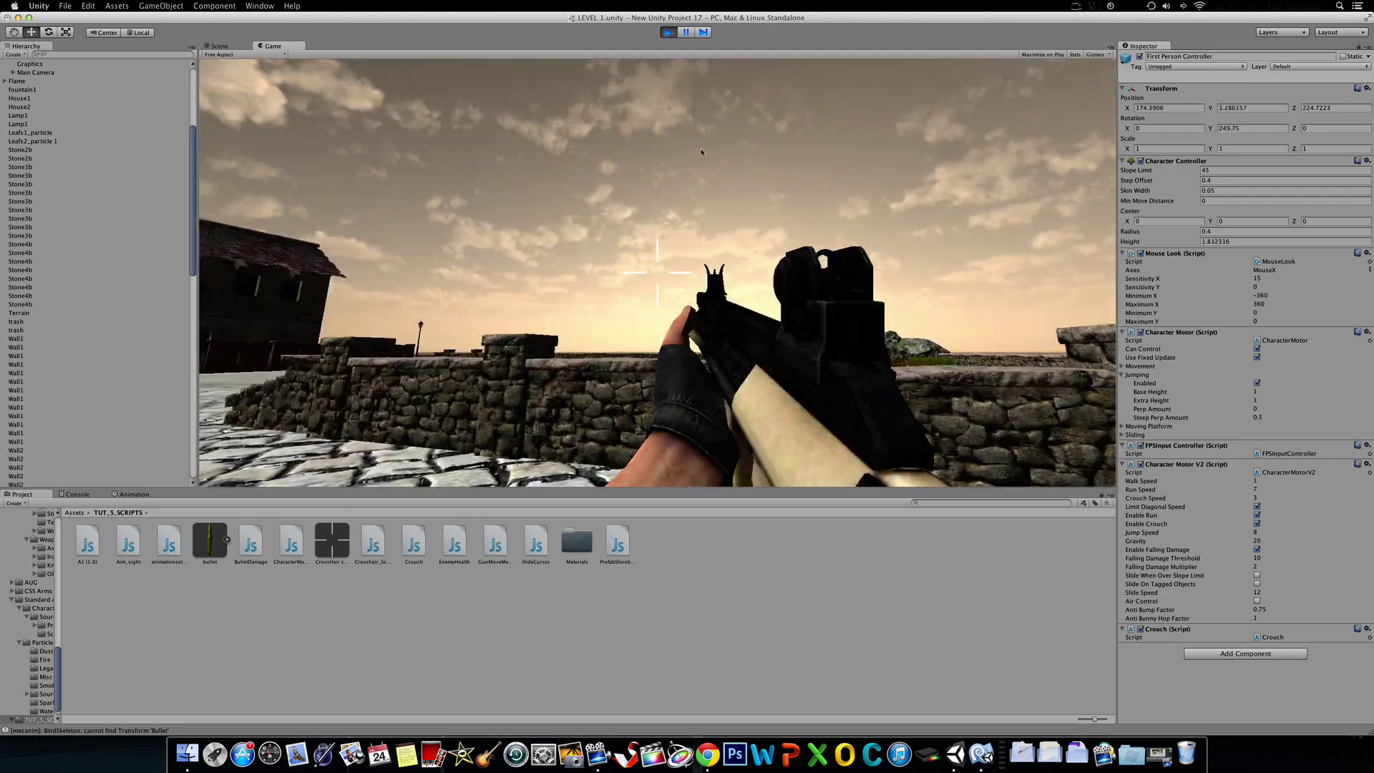
Step: Attach the HideCursor script to the First Person Controller's Main Camera
key("w")
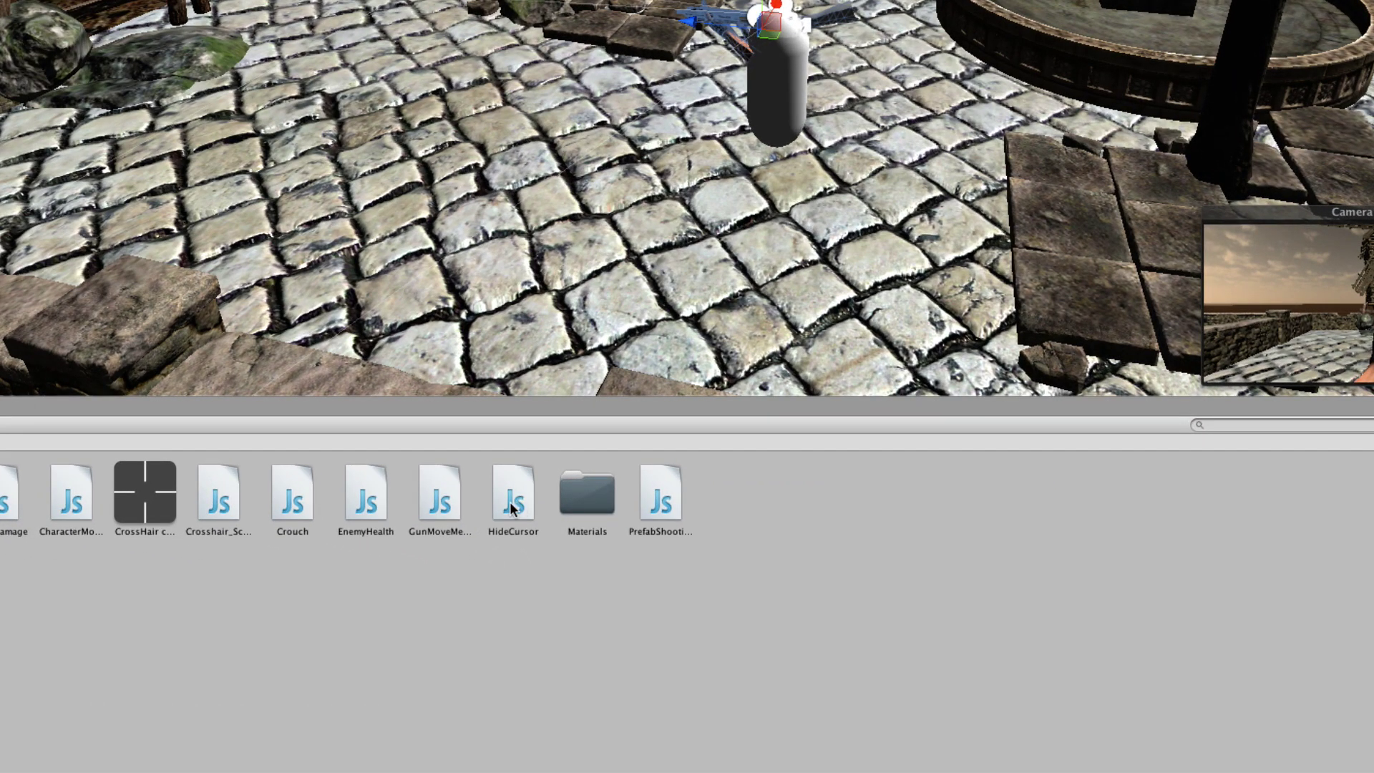
left_click(514, 505)
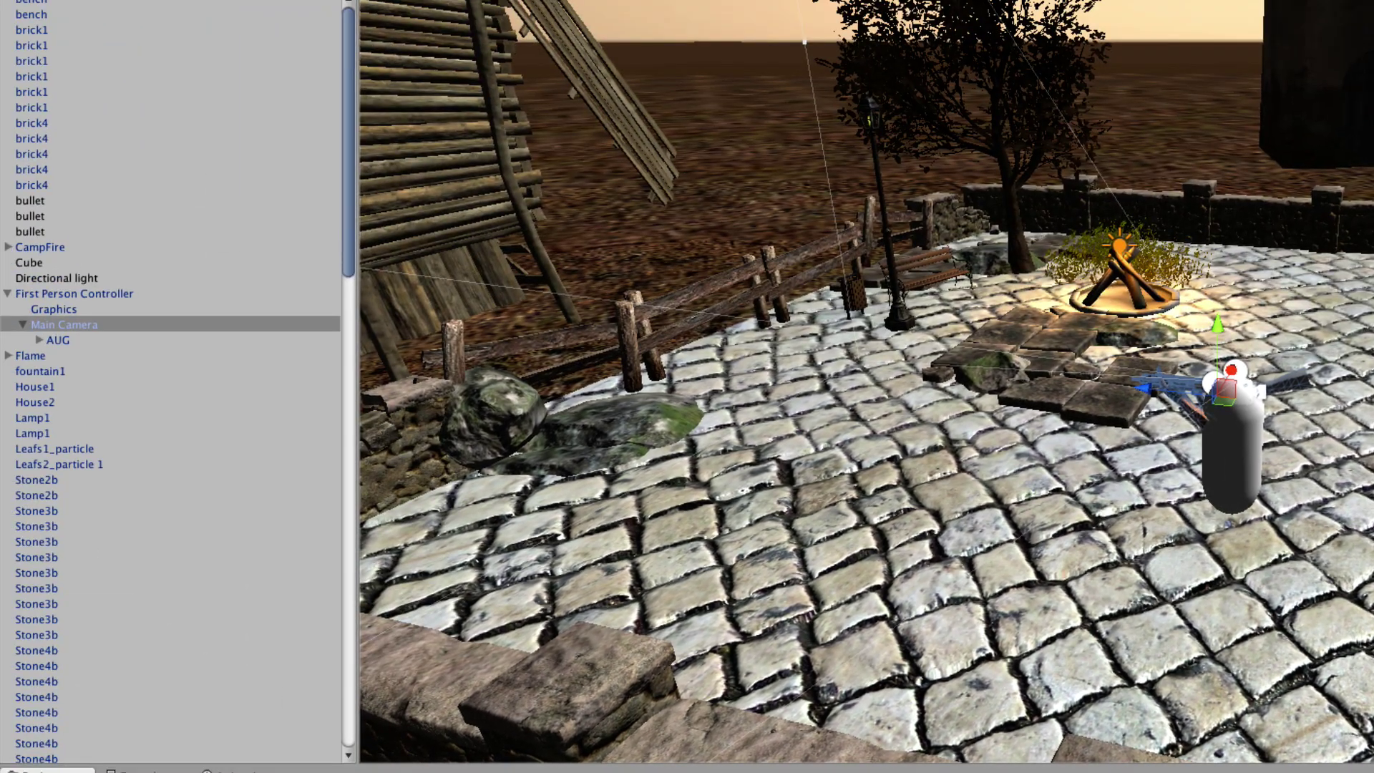
left_click_drag(513, 501, 275, 327)
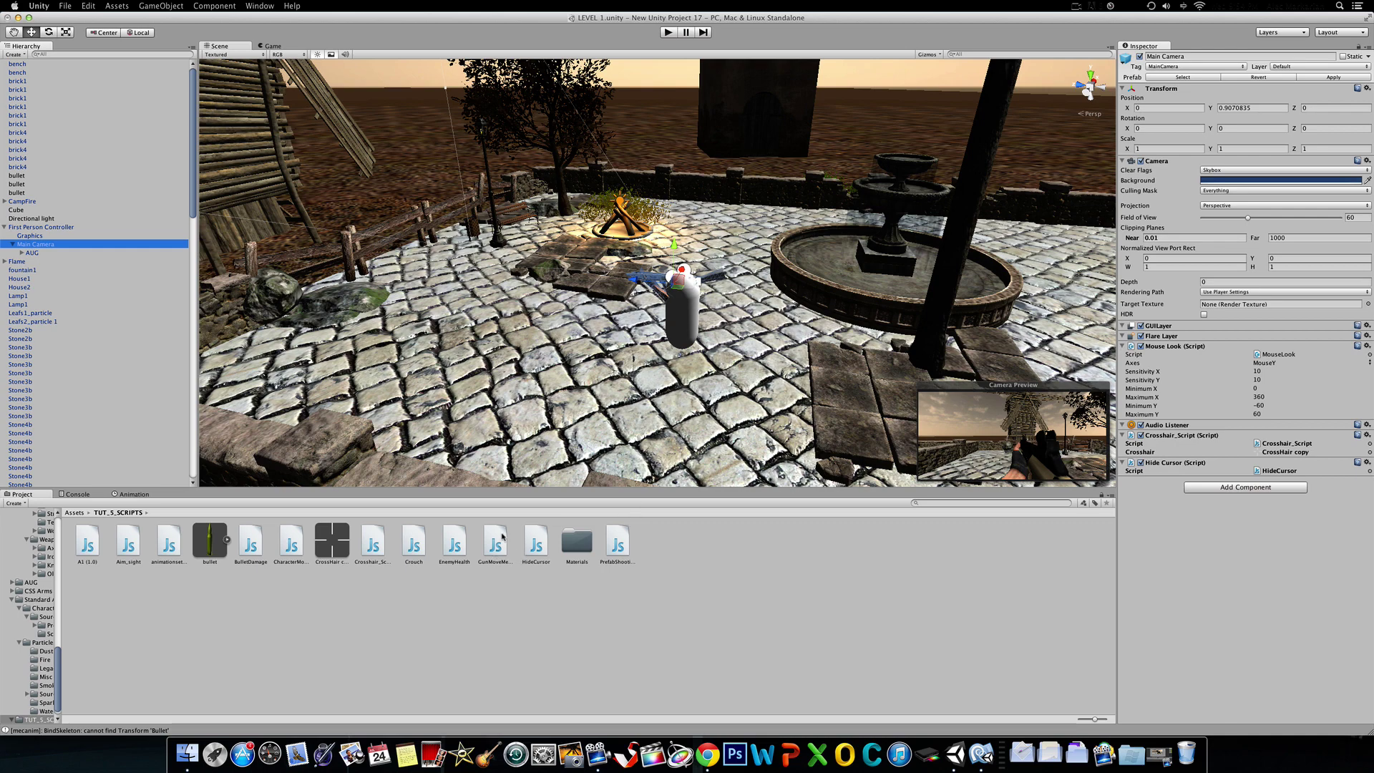
Step: Attach the GunMoveMent script to the AUG weapon and assign AUG as its GUN object
left_click_drag(497, 542, 102, 252)
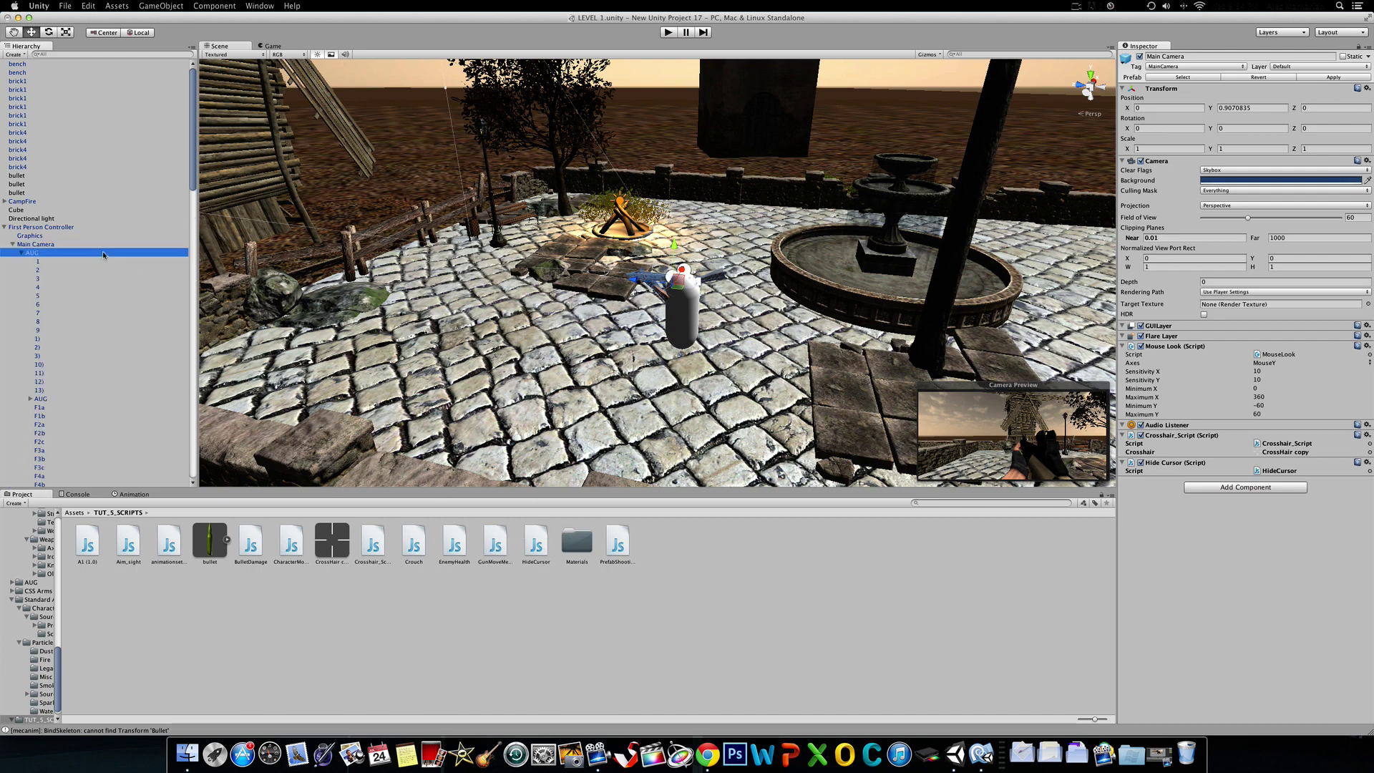
left_click(22, 254)
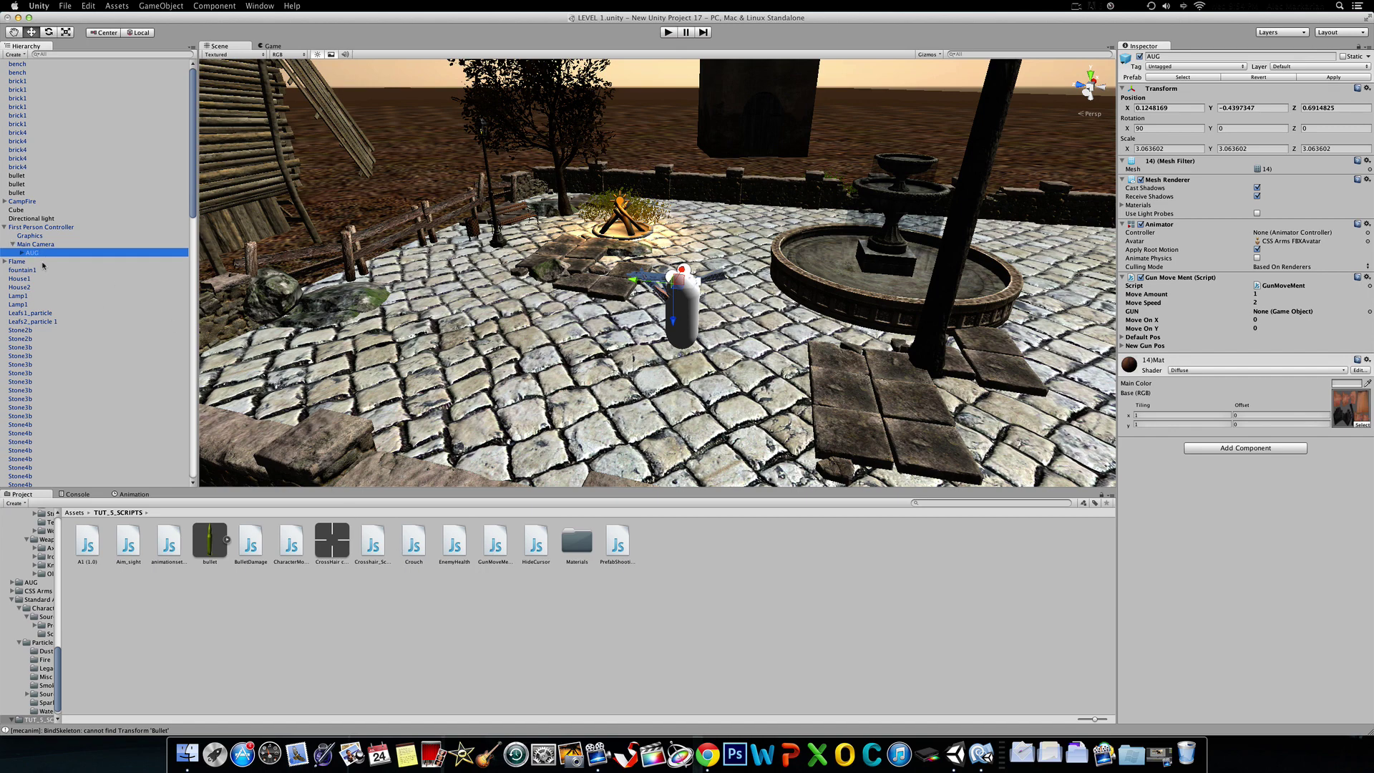
left_click_drag(34, 253, 1277, 312)
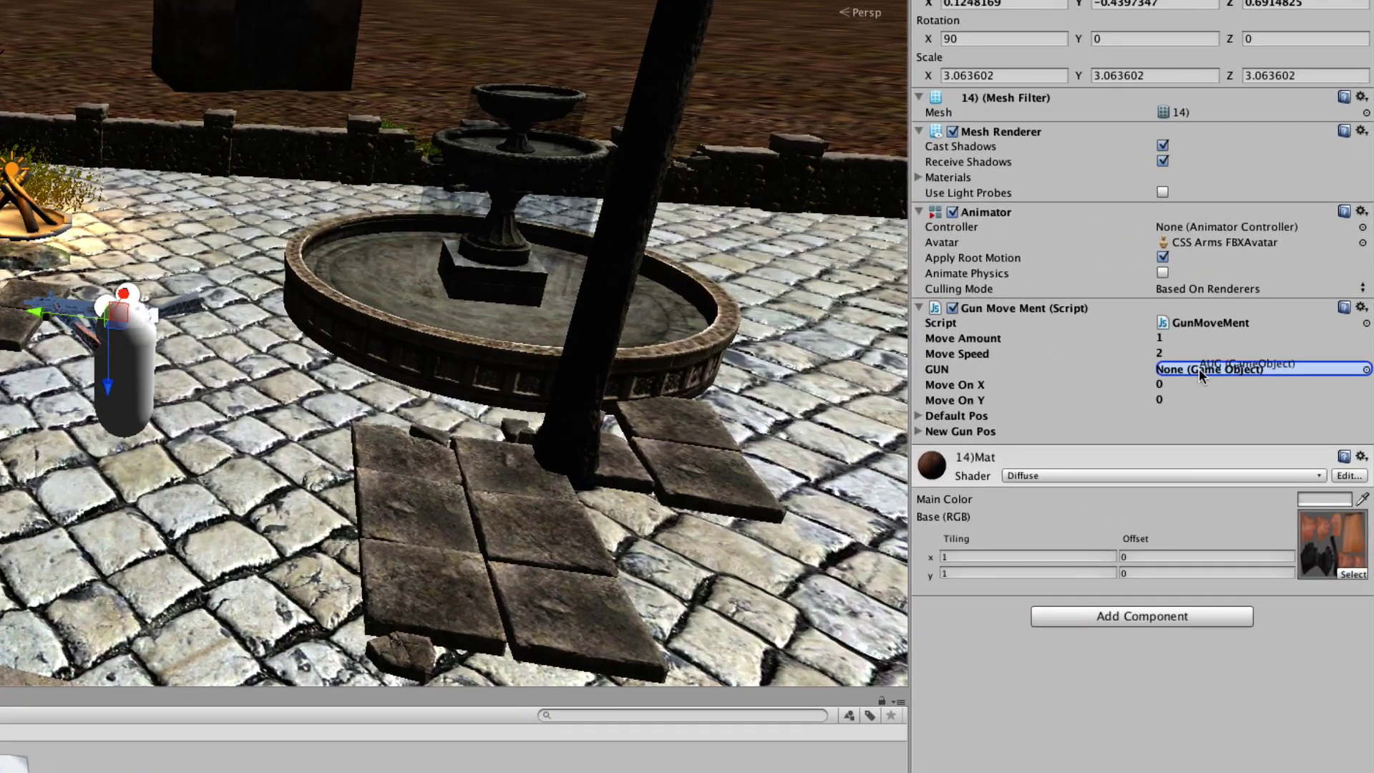
left_click_drag(1200, 369, 1199, 369)
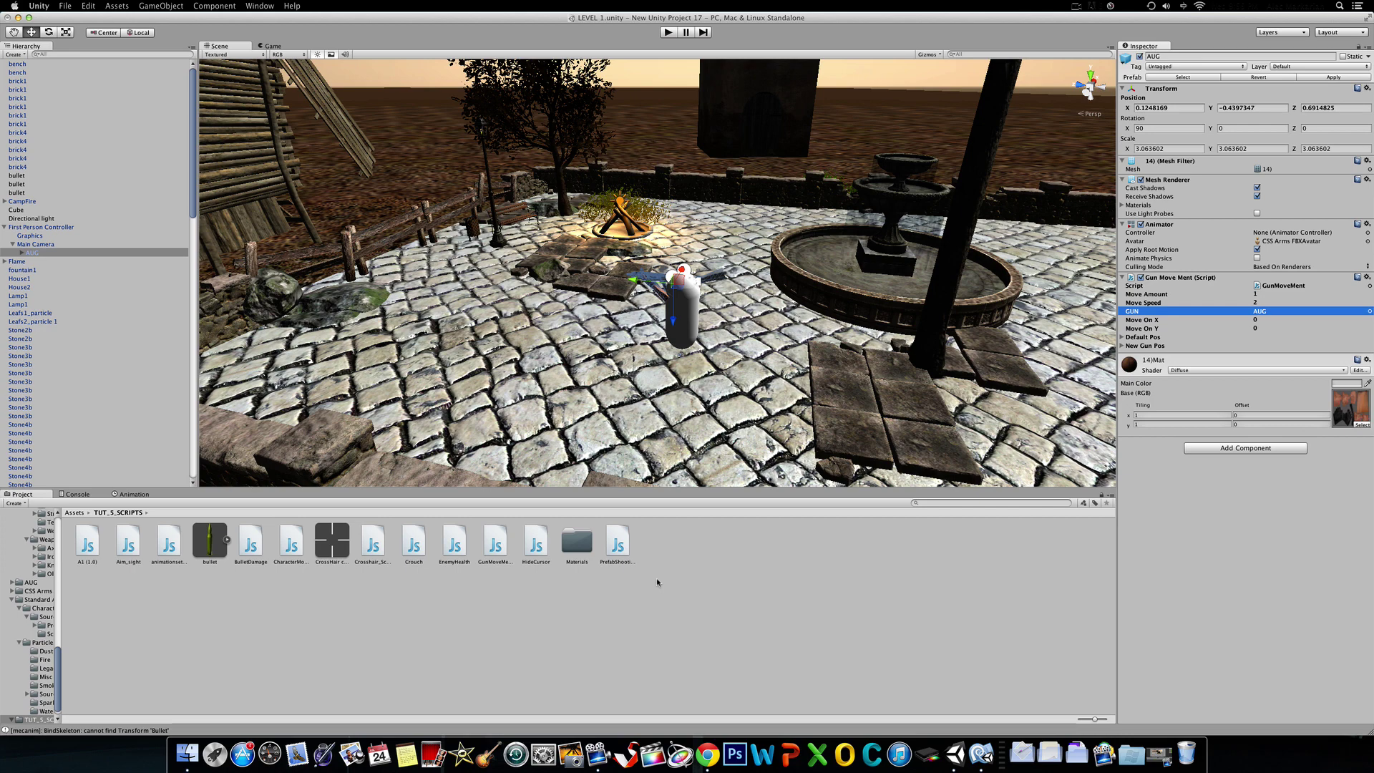
left_click(585, 586)
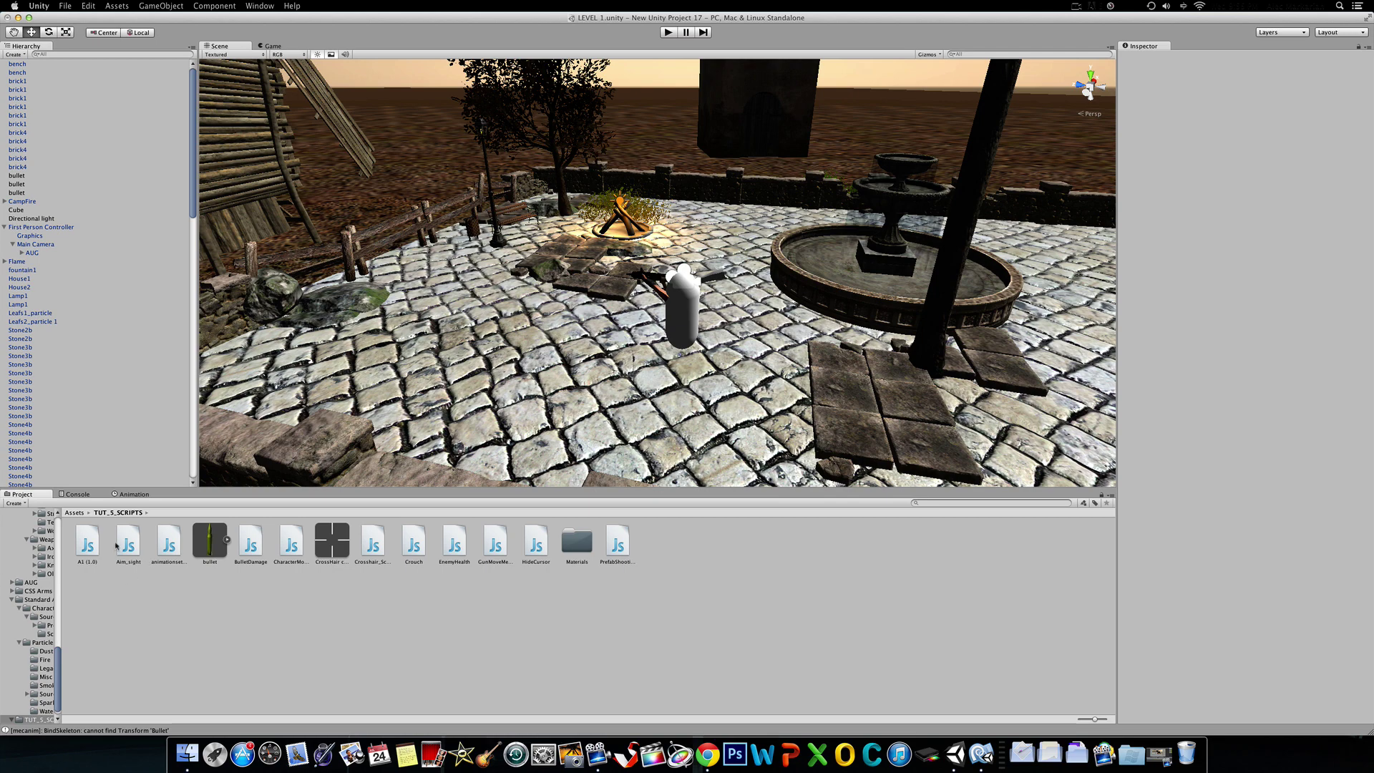
Step: Create a new Camera object in the scene near the First Person Controller
left_click(43, 244)
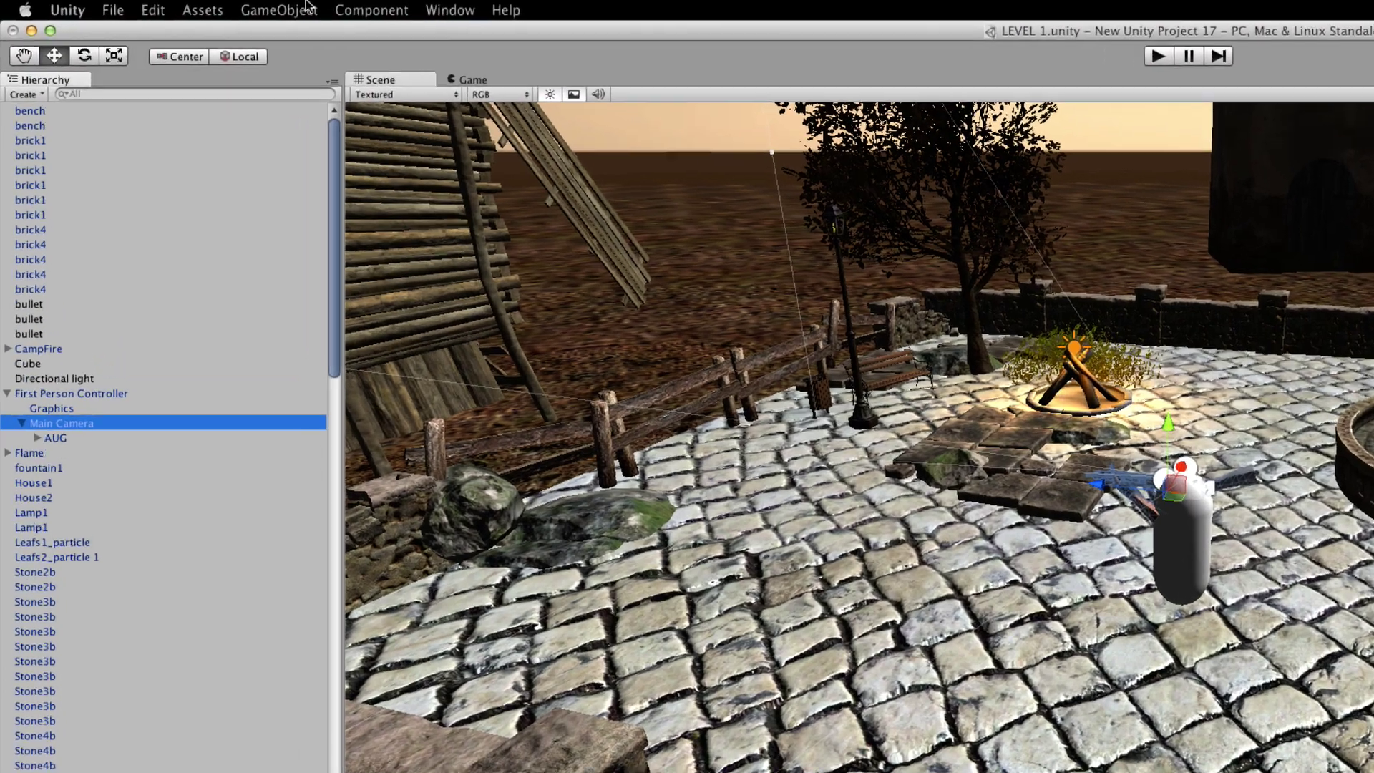
left_click(175, 5)
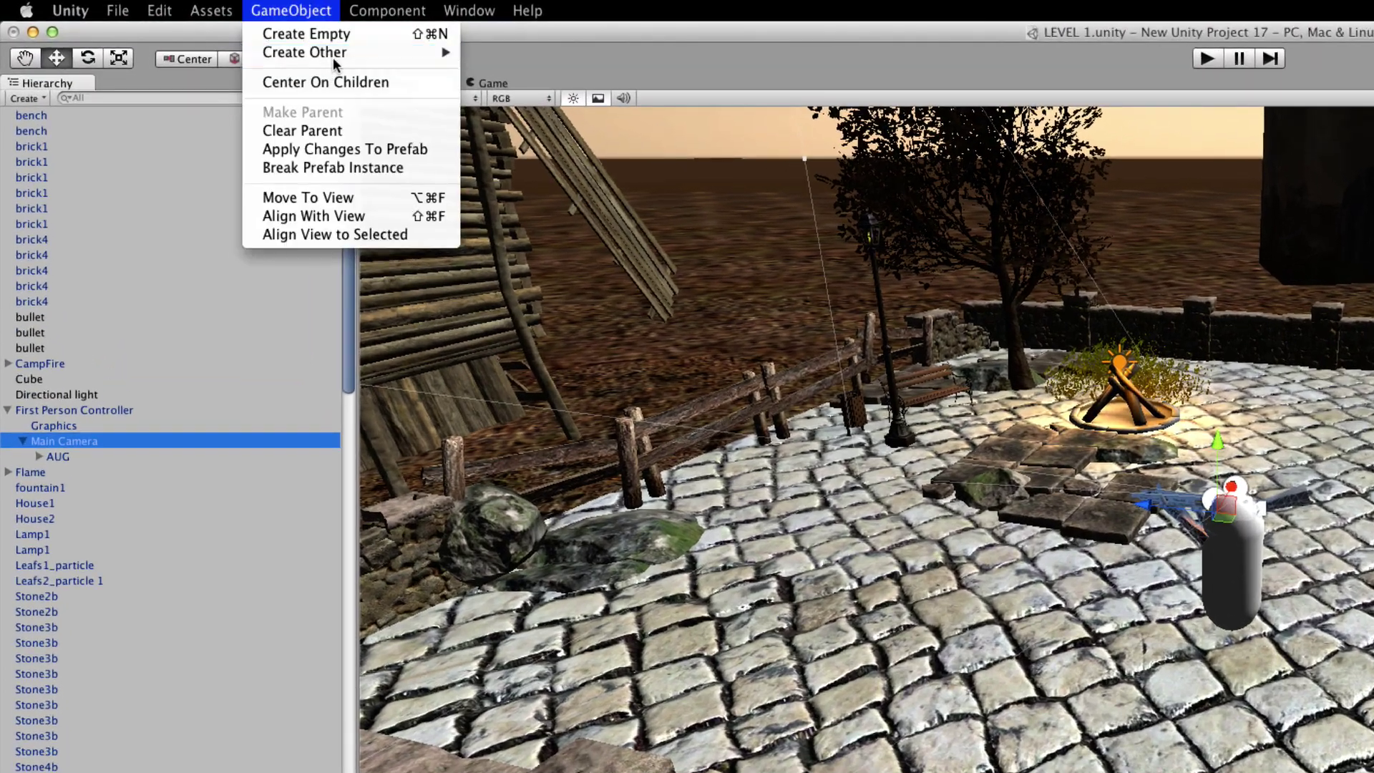
mouse_move(317, 56)
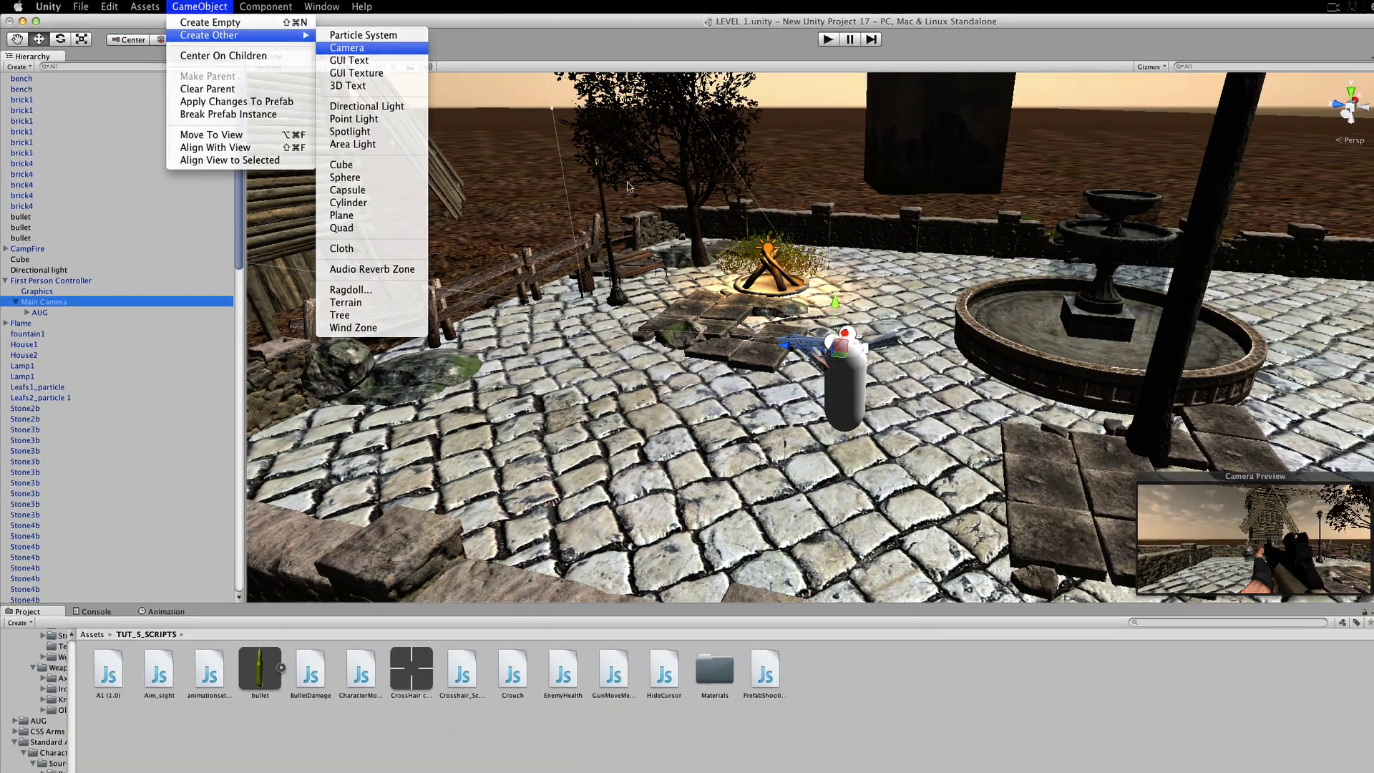
left_click(525, 71)
left_click_drag(620, 269, 673, 152)
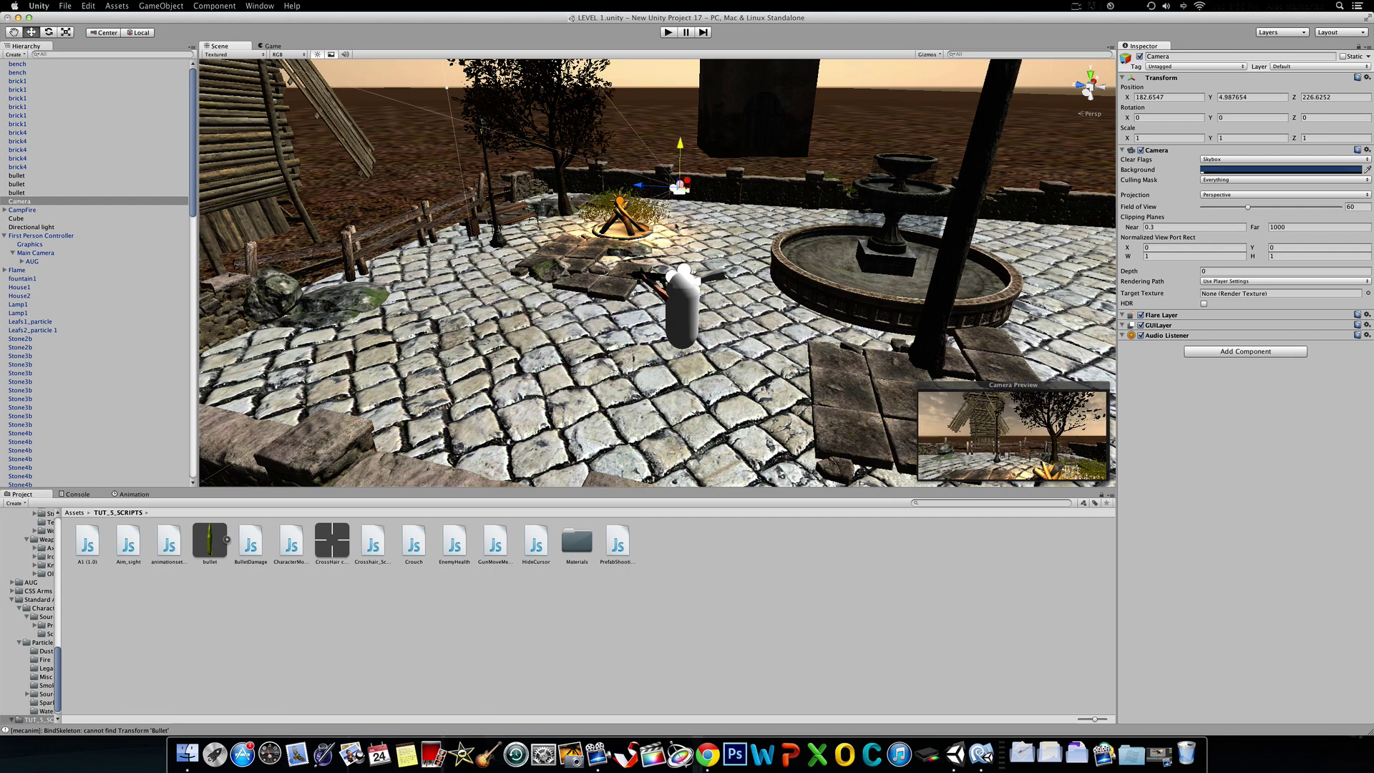
scroll(709, 181, "up", 3)
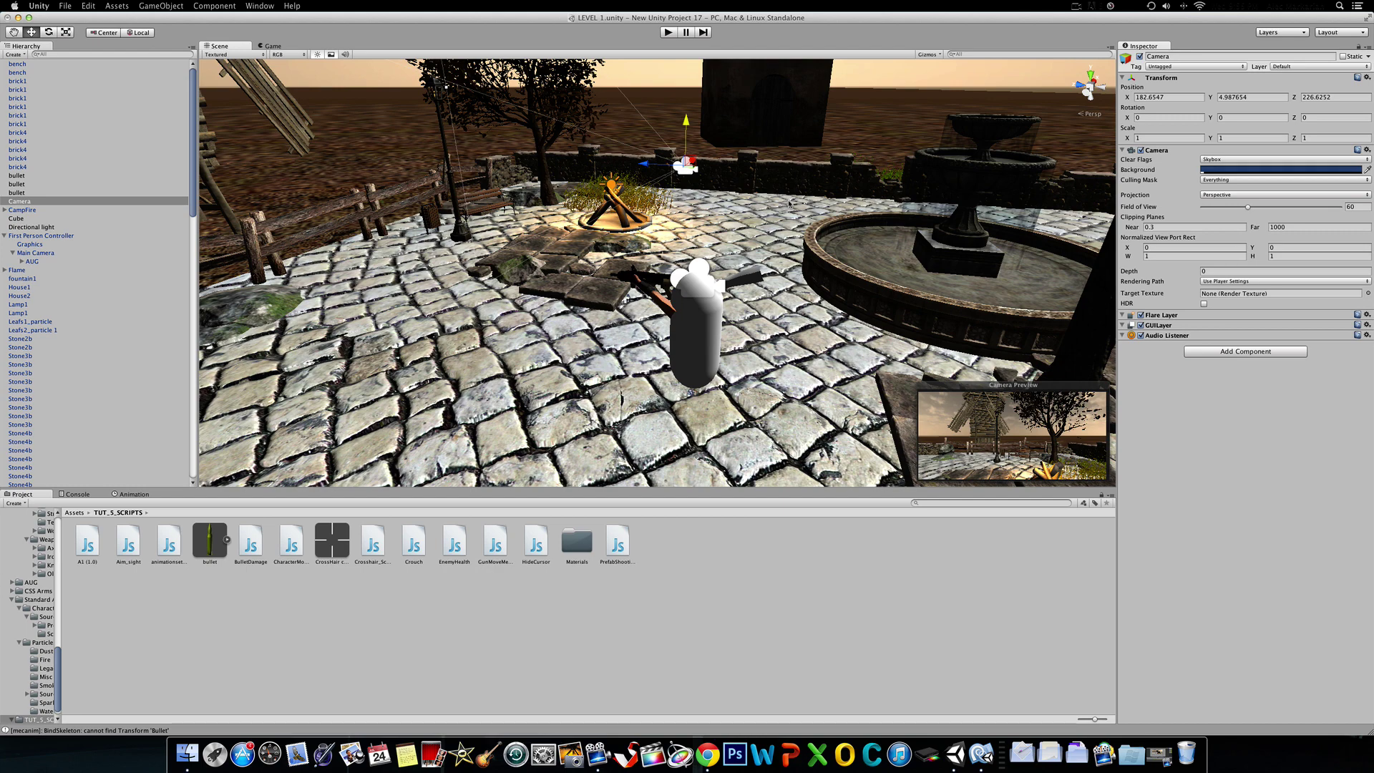
Step: Position the new Camera behind the AUG's rear sight and set its near clipping plane to 0.01
double_click(91, 201)
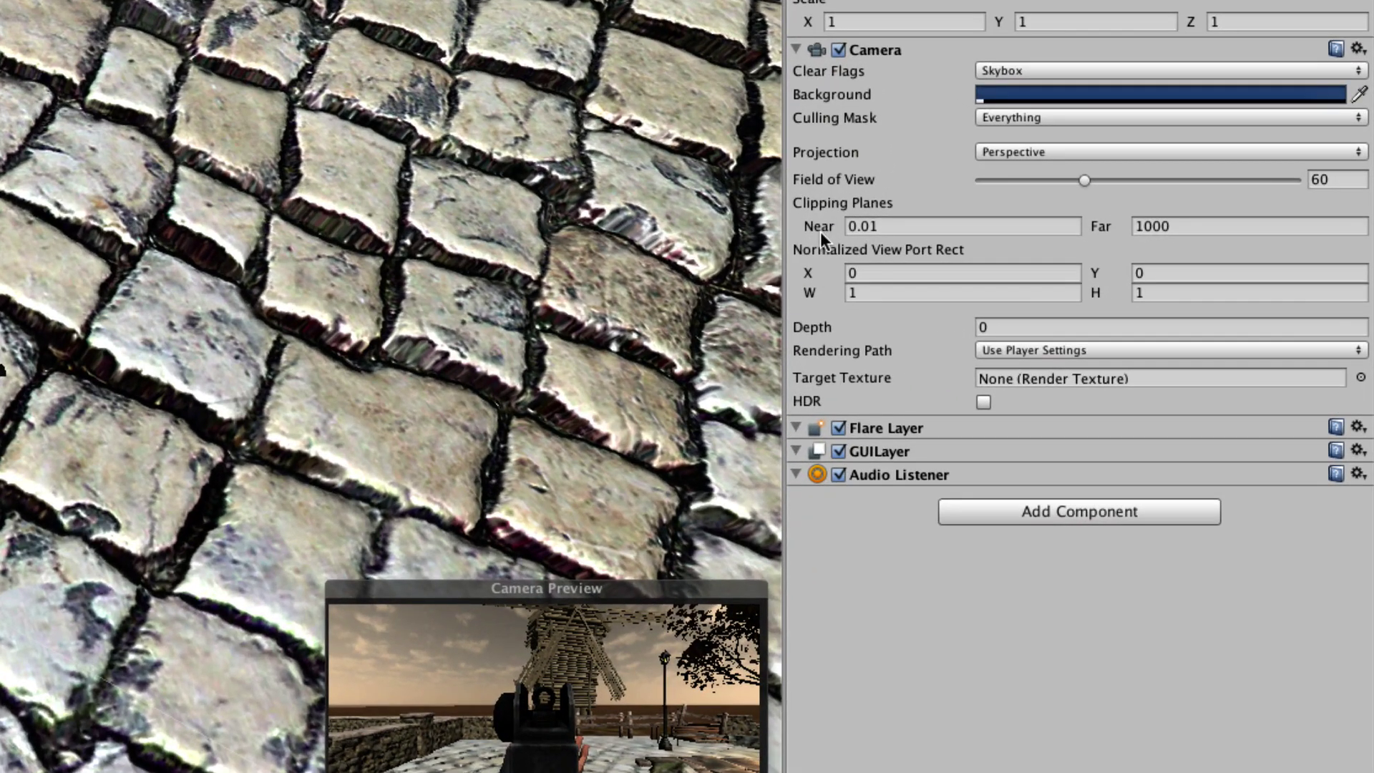
left_click(1128, 227)
left_click(1132, 233)
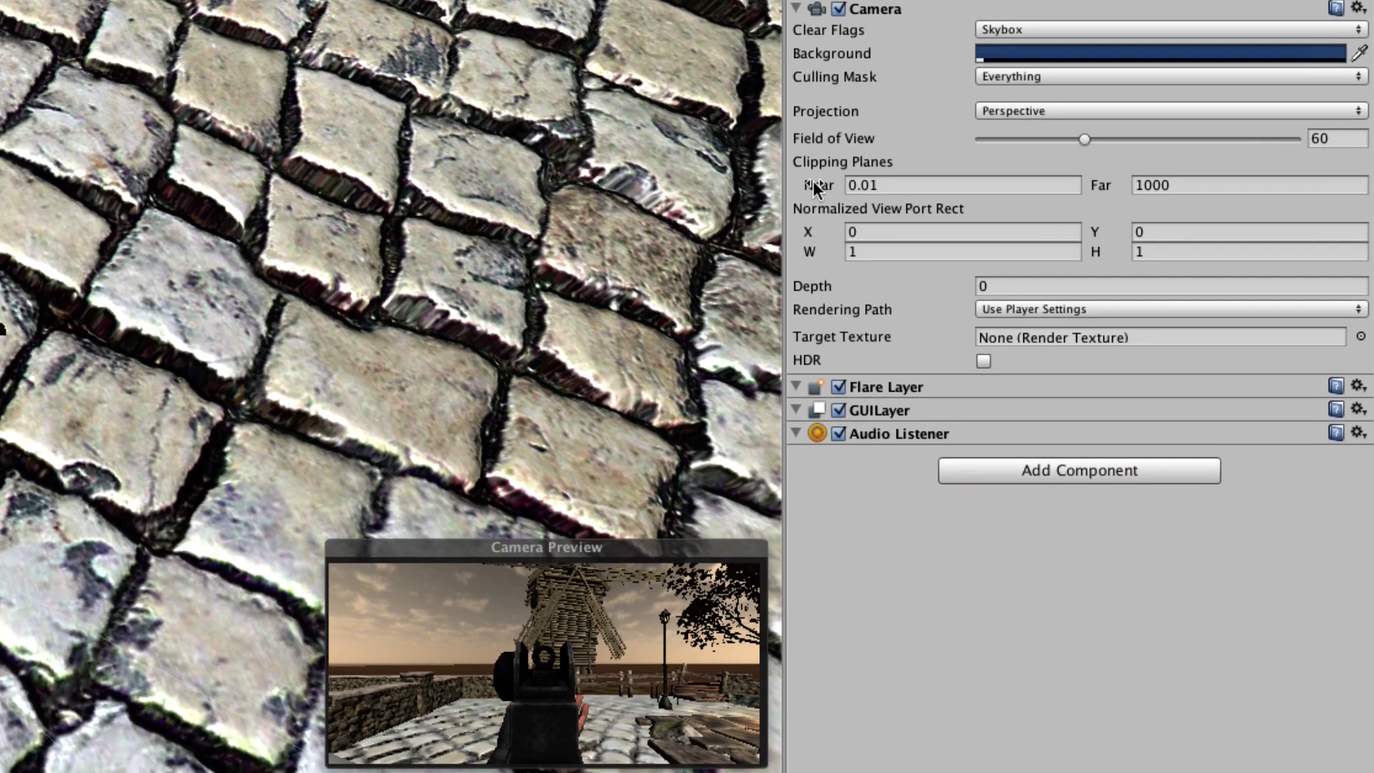
mouse_move(819, 200)
left_mouse_down()
mouse_move(879, 194)
mouse_move(863, 178)
mouse_move(802, 188)
left_mouse_up()
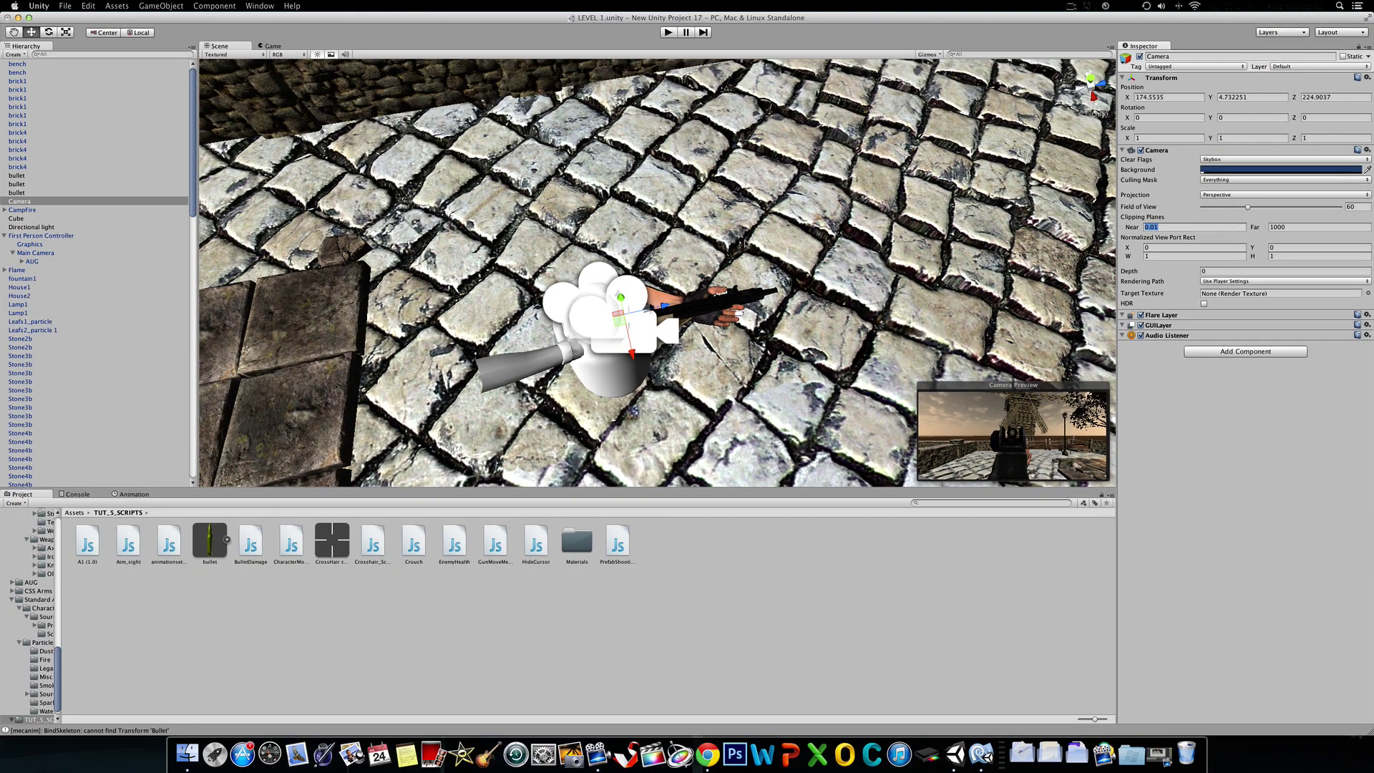
left_click_drag(745, 241, 731, 247)
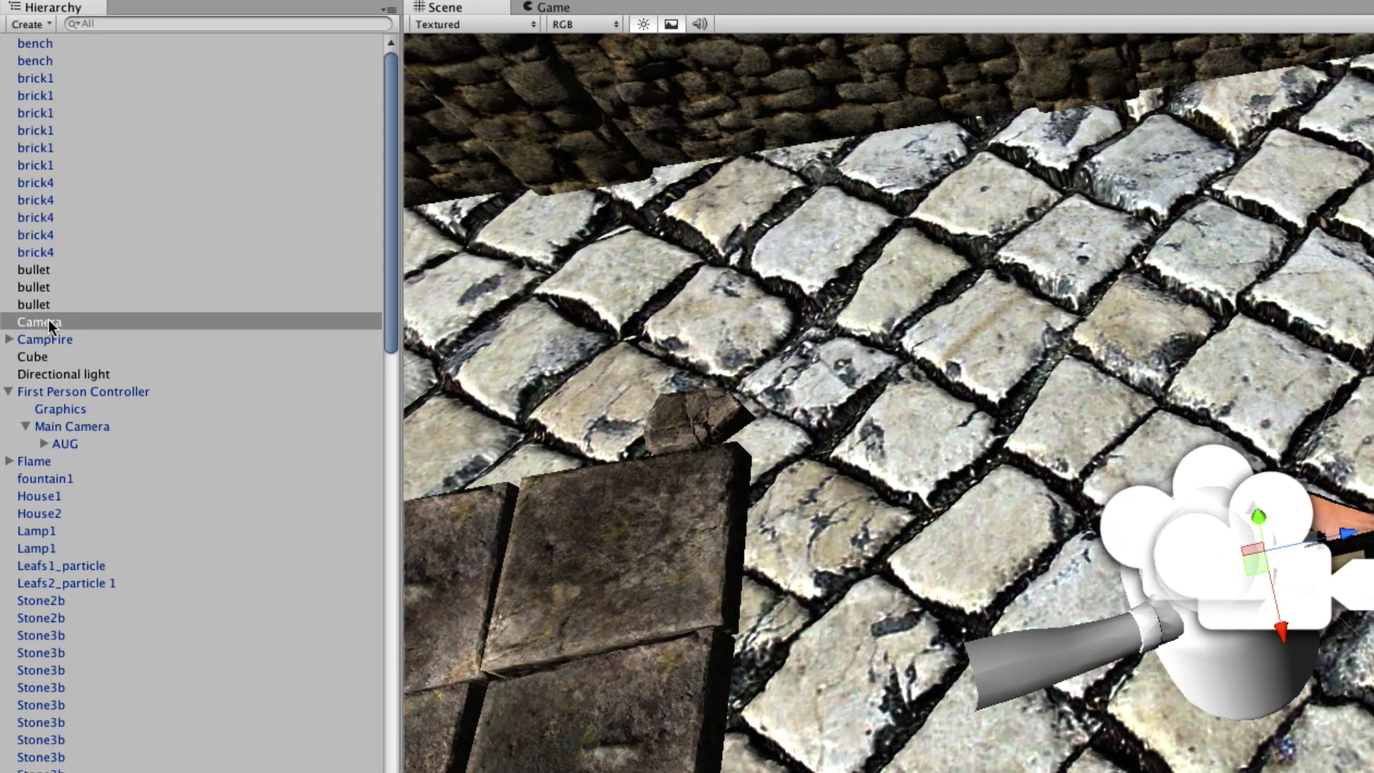
Step: Make the new Camera a child of the Main Camera
left_click(49, 321)
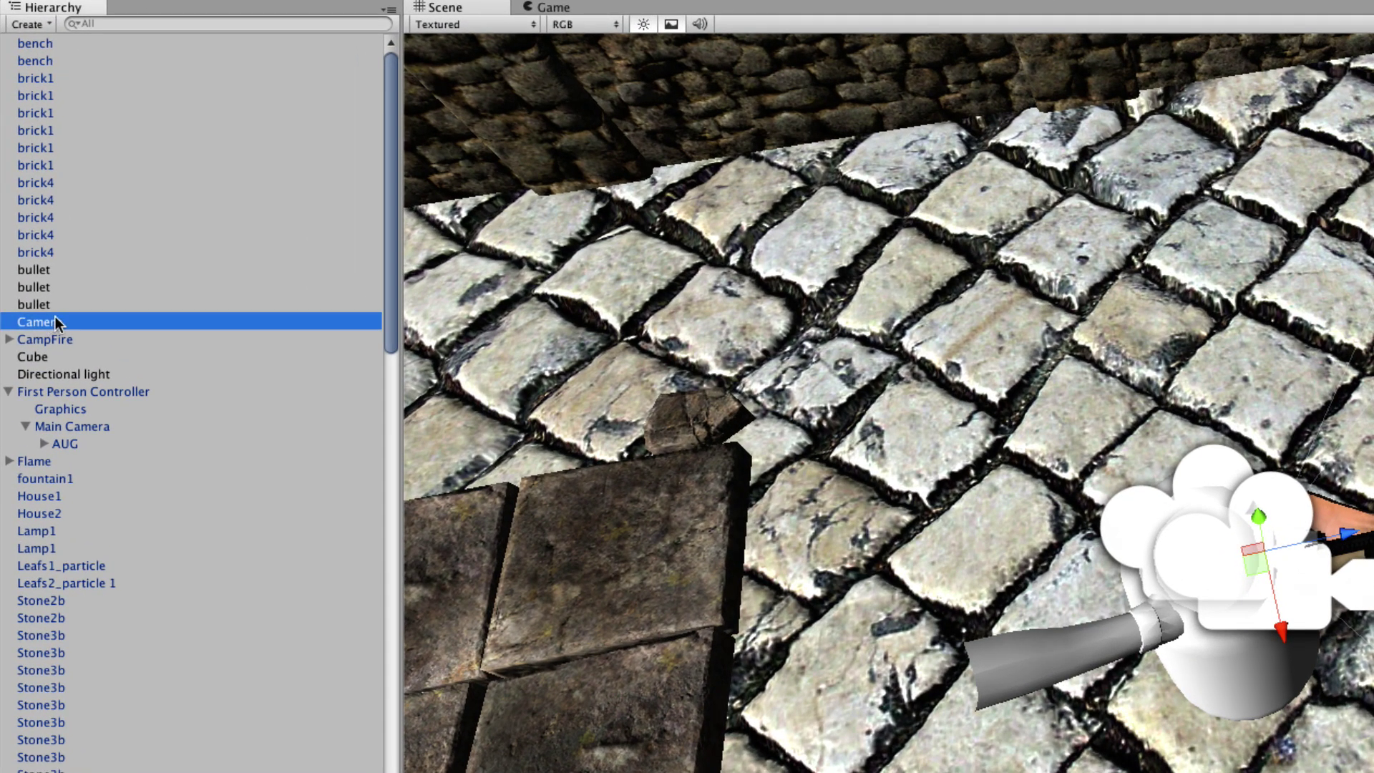
left_click_drag(44, 319, 147, 428)
Step: Attach the Aim_sight script to the Main Camera and assign the child Camera as its Cam object
left_click(125, 408)
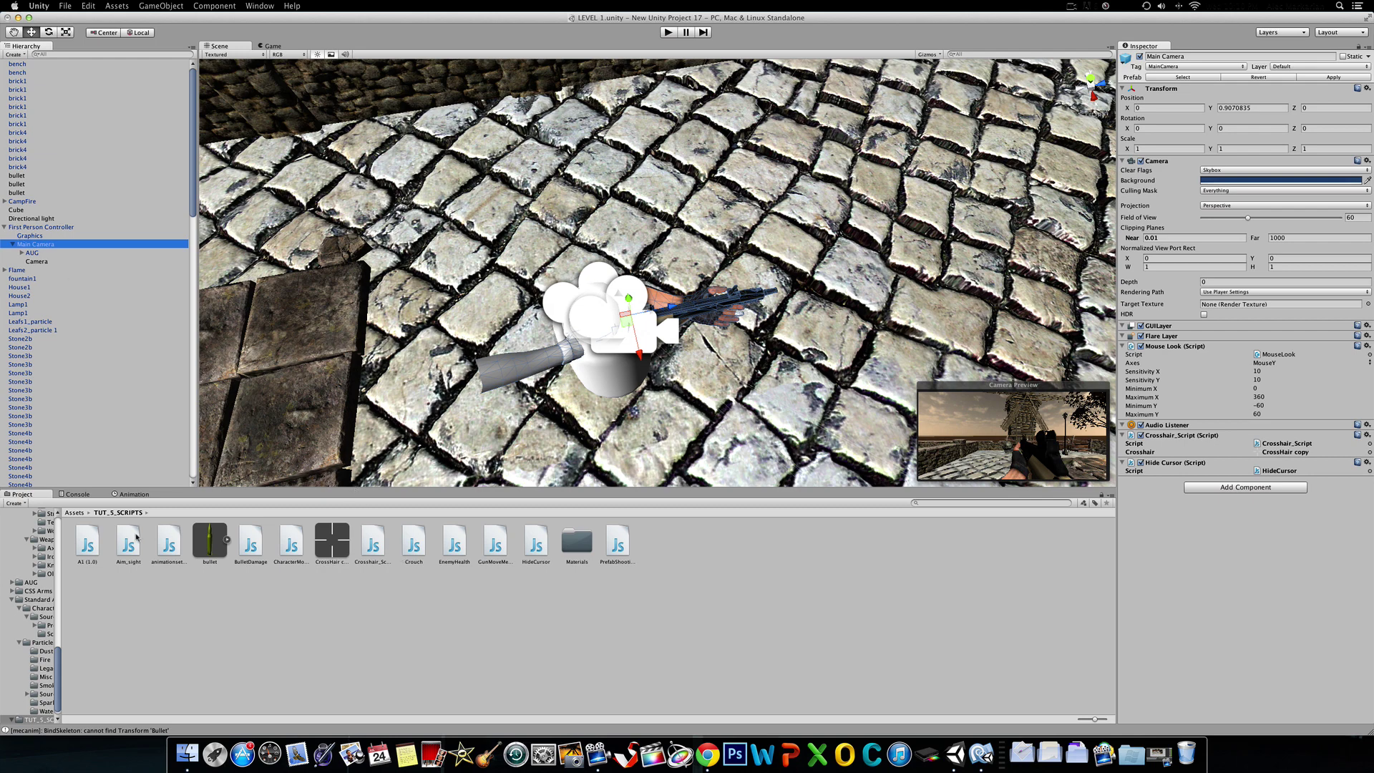
left_click_drag(130, 544, 1271, 551)
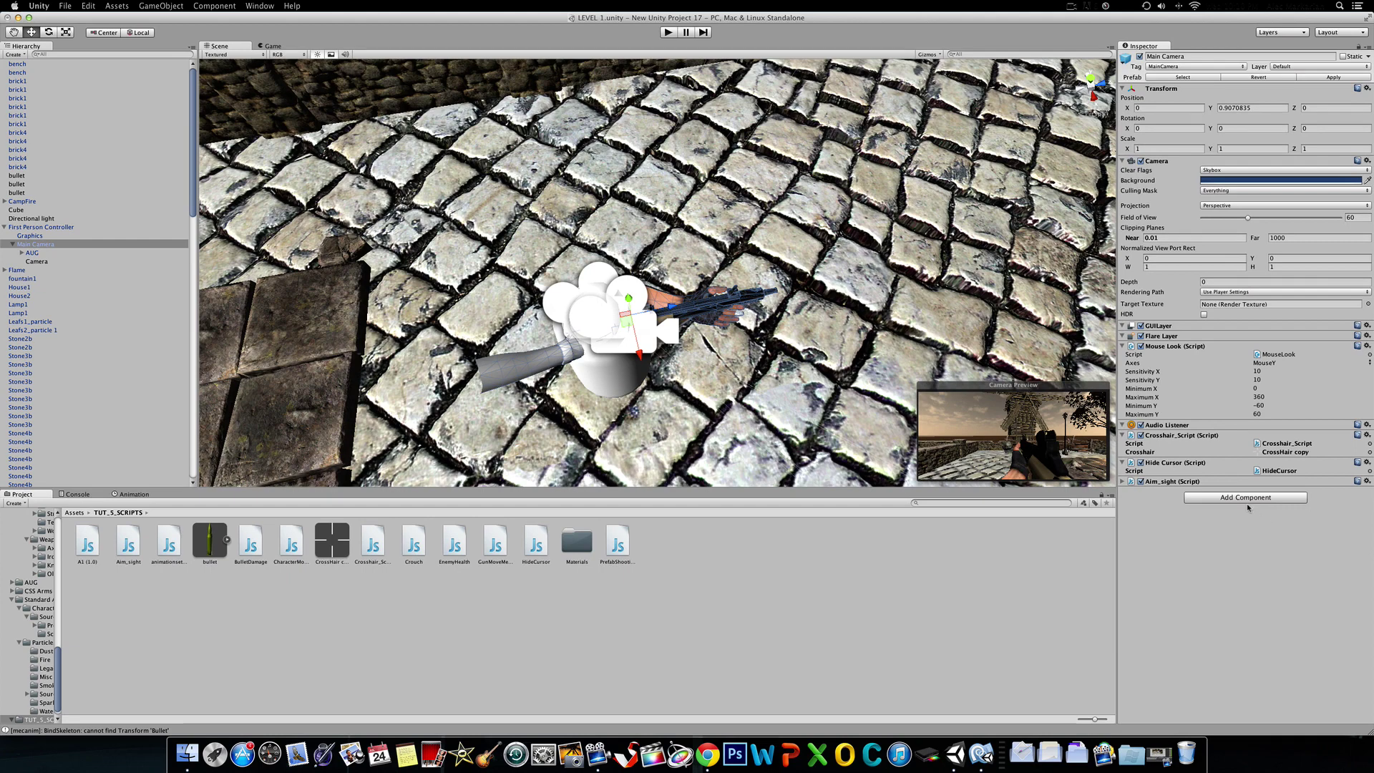
left_click(1153, 483)
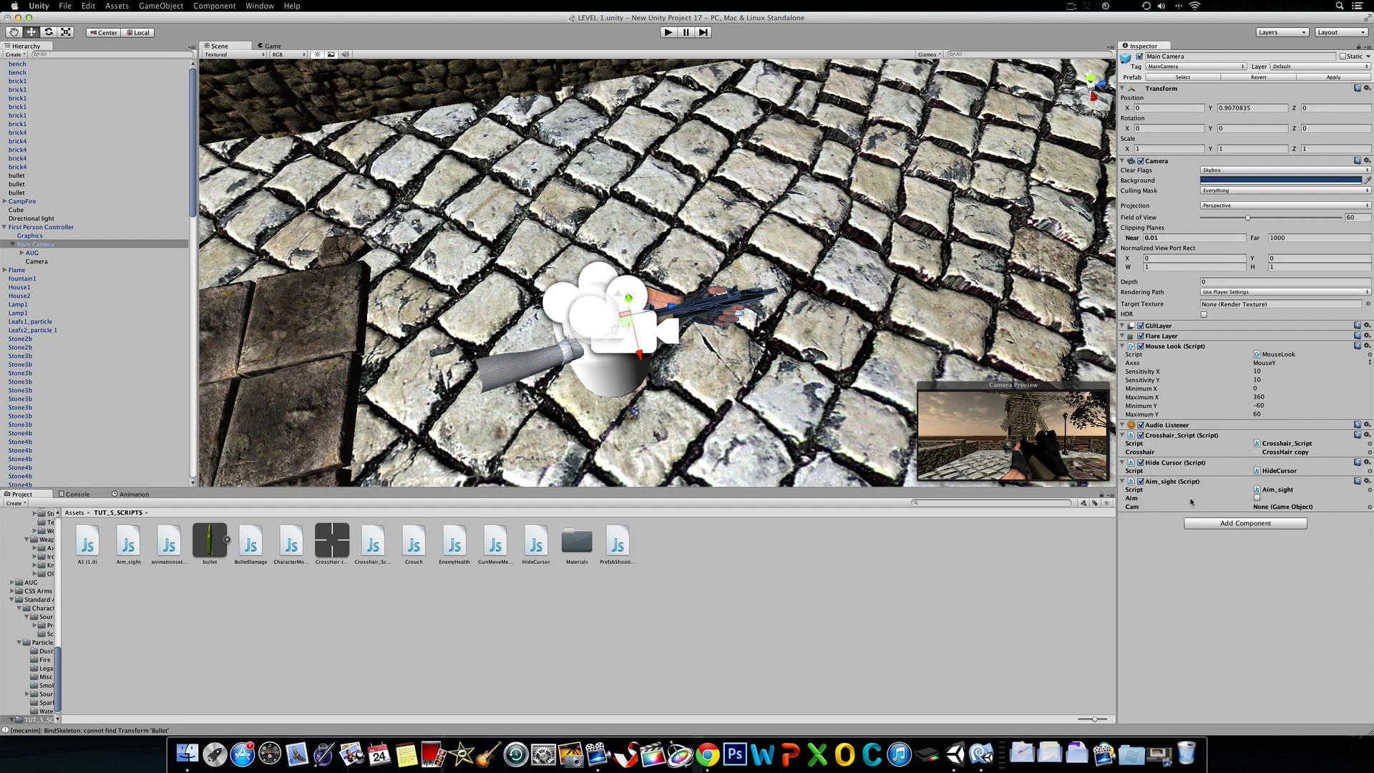
left_click(1272, 507)
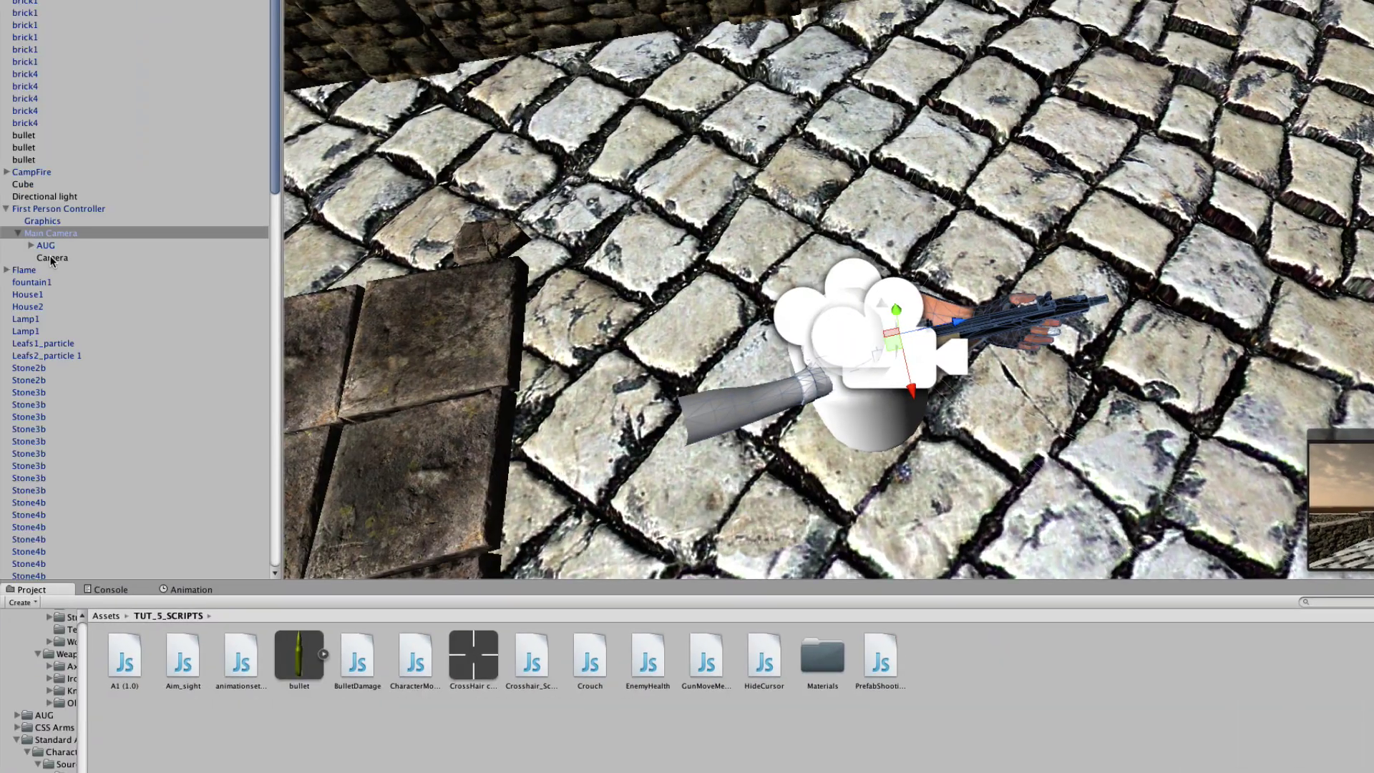
left_click_drag(50, 262, 1208, 571)
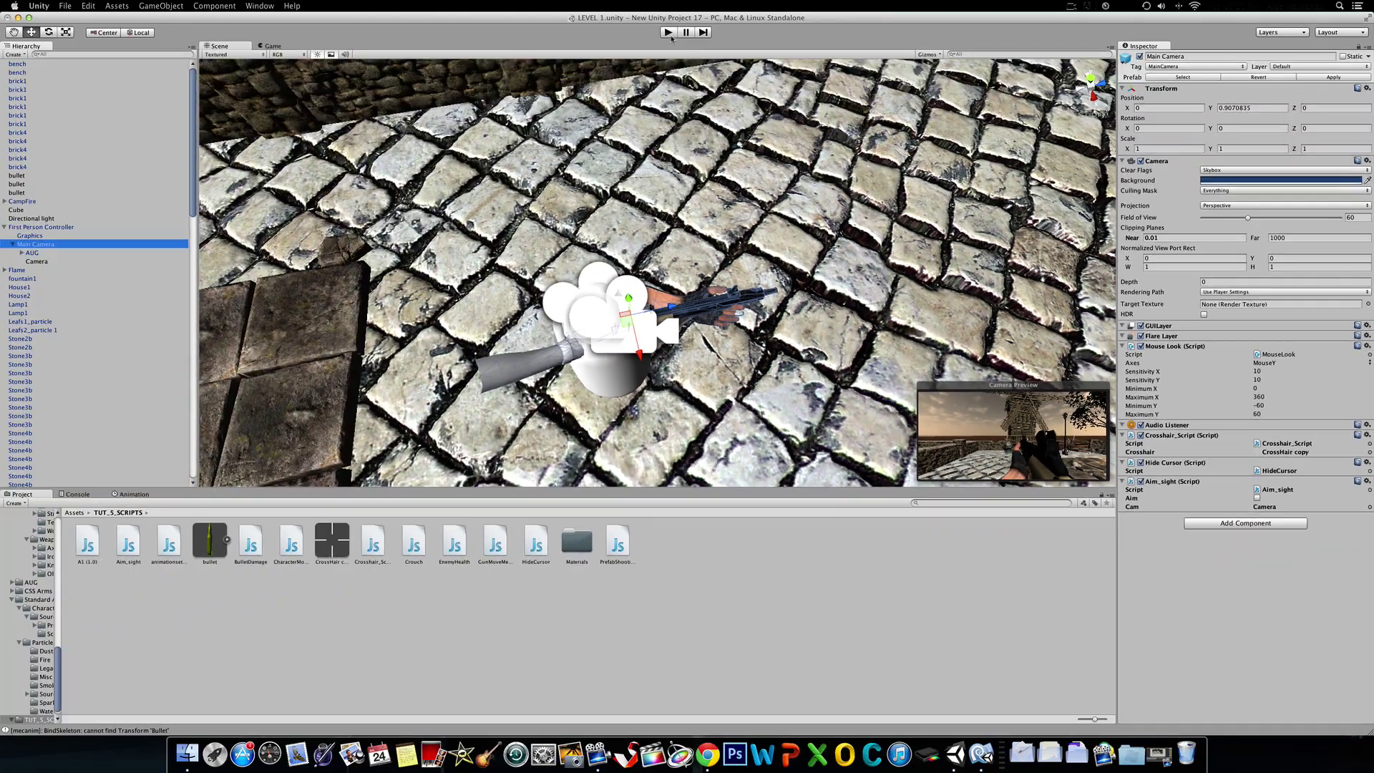
Step: Play-test the level by repeatedly aiming down the AUG's sights while moving and looking around, and stop the game
left_click(668, 33)
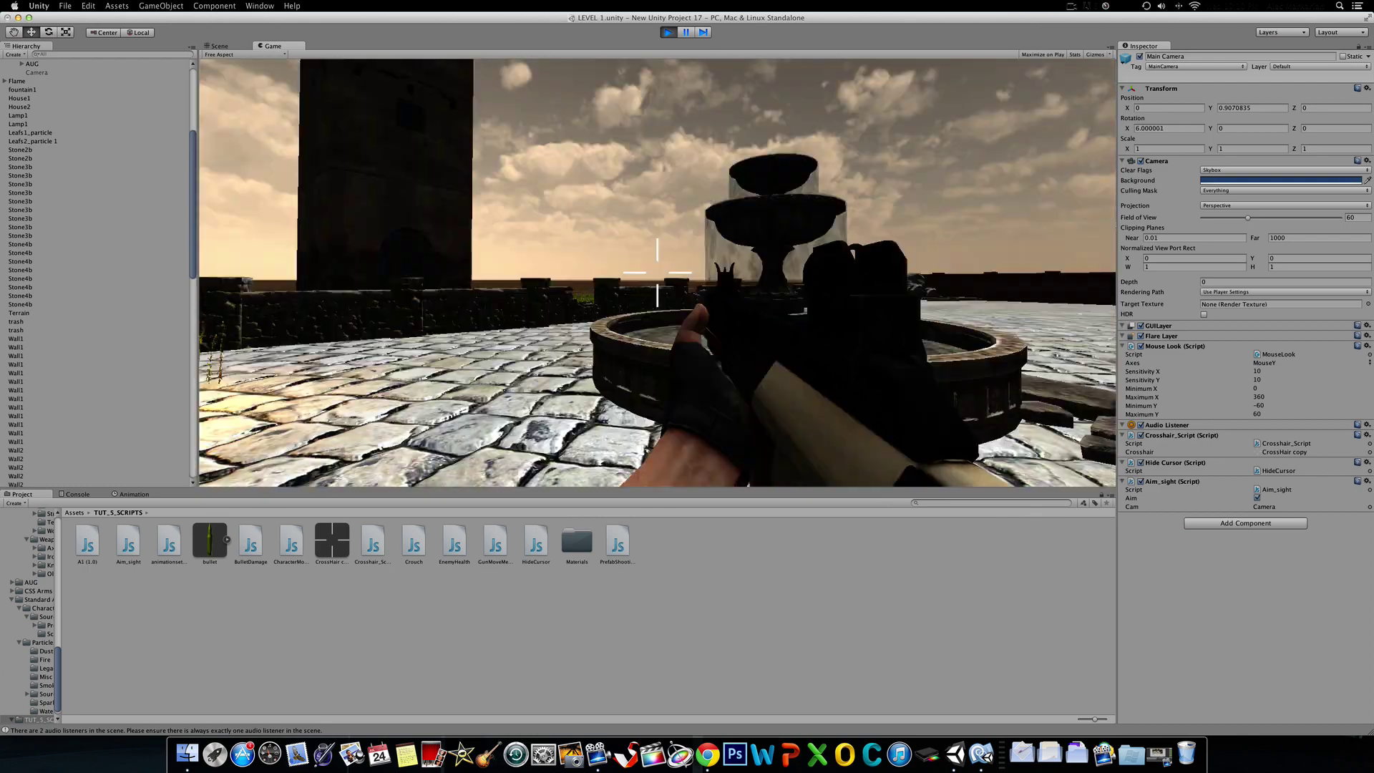
right_click(657, 273)
right_click(657, 273)
right_click(657, 273)
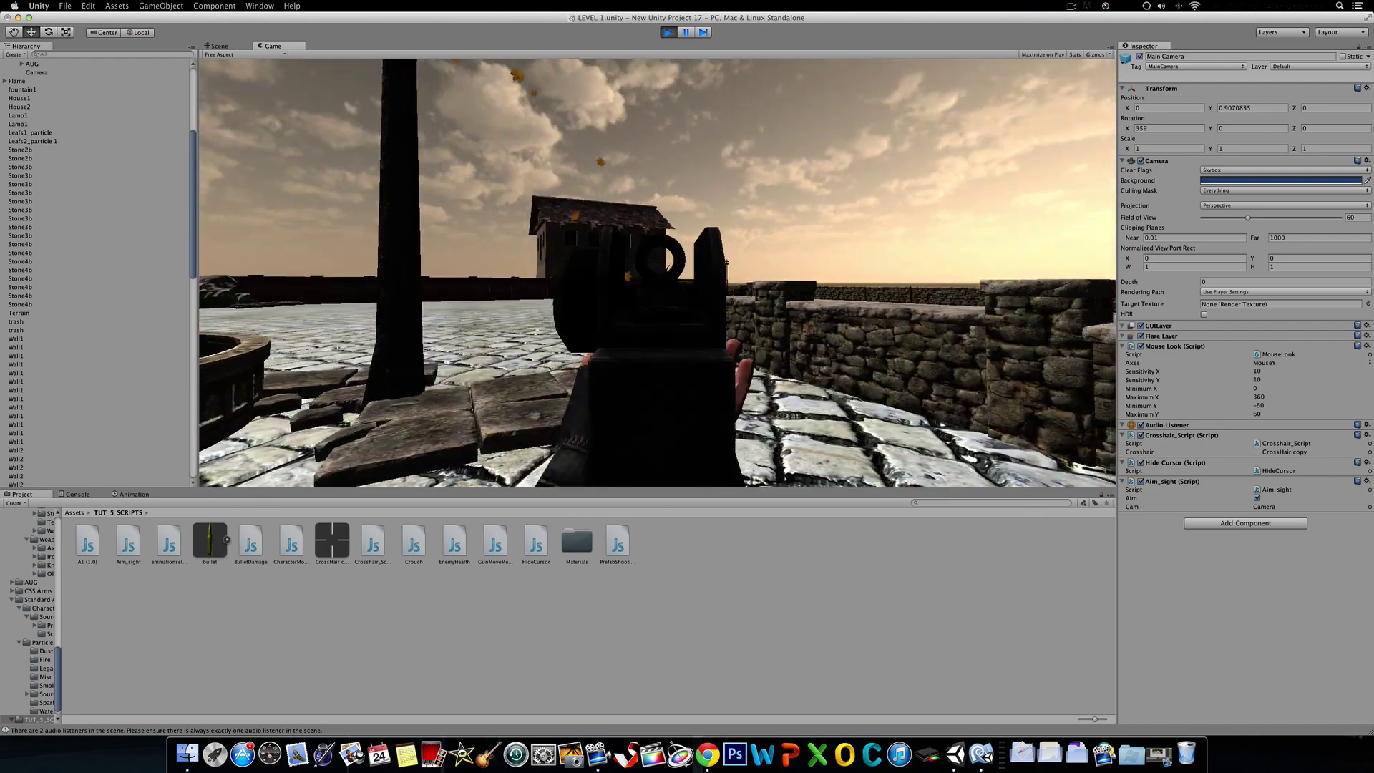
right_click(657, 272)
key("d")
right_click(657, 272)
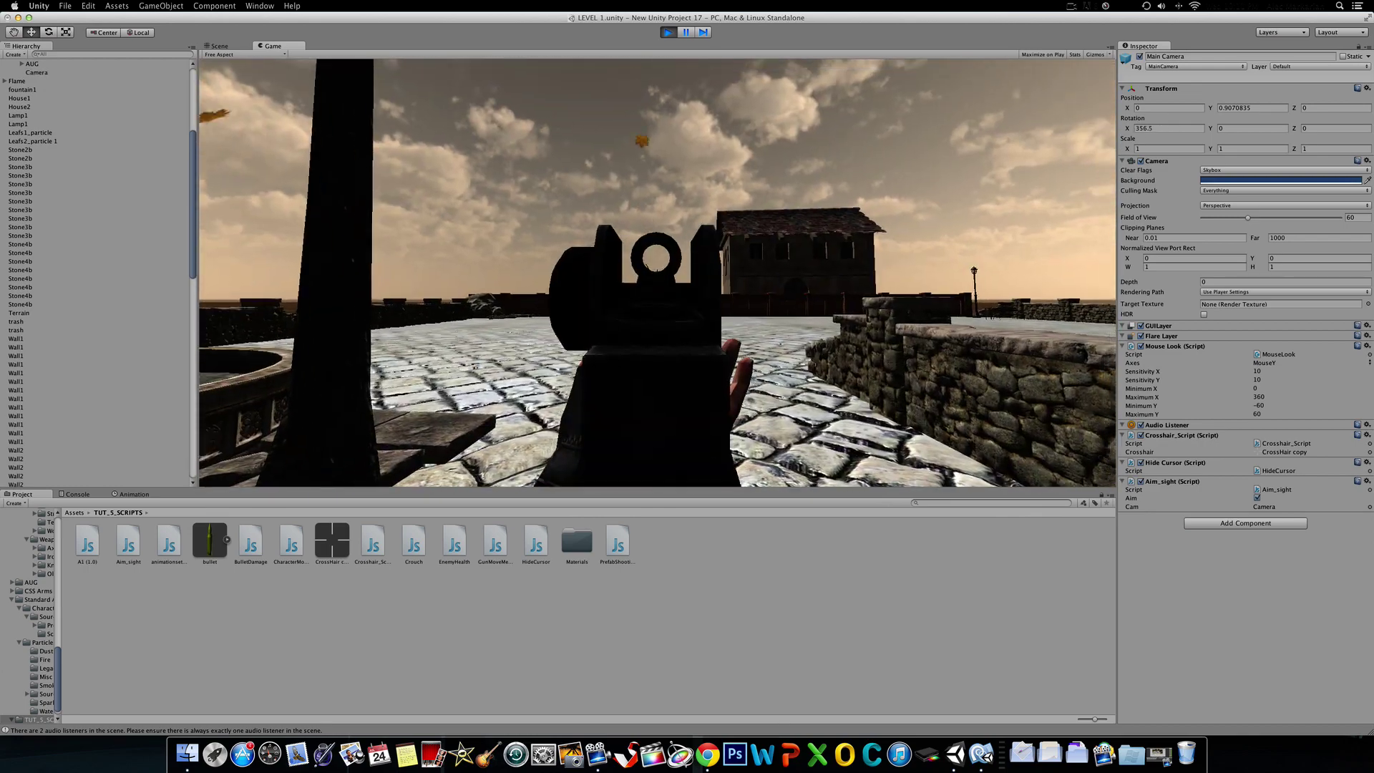
right_click(657, 272)
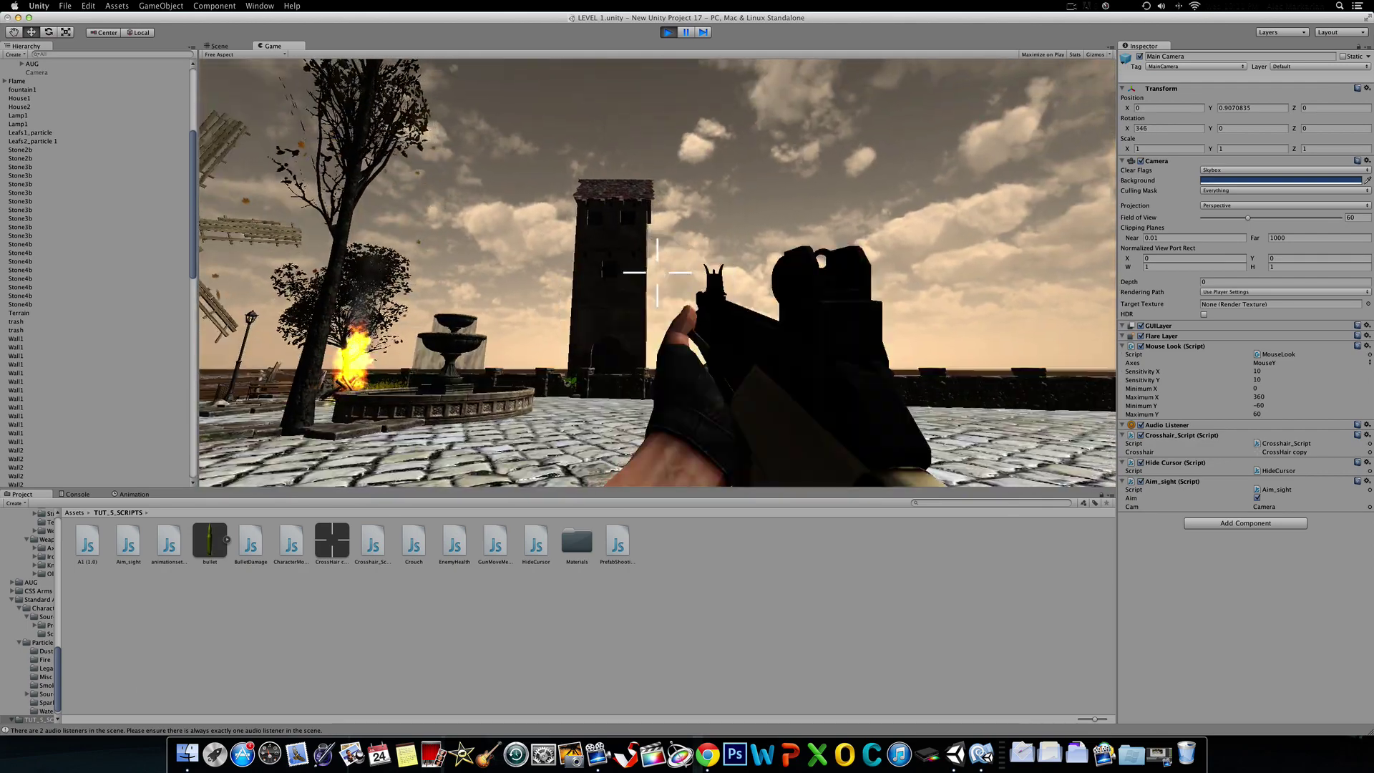
right_click(657, 272)
right_click(657, 272)
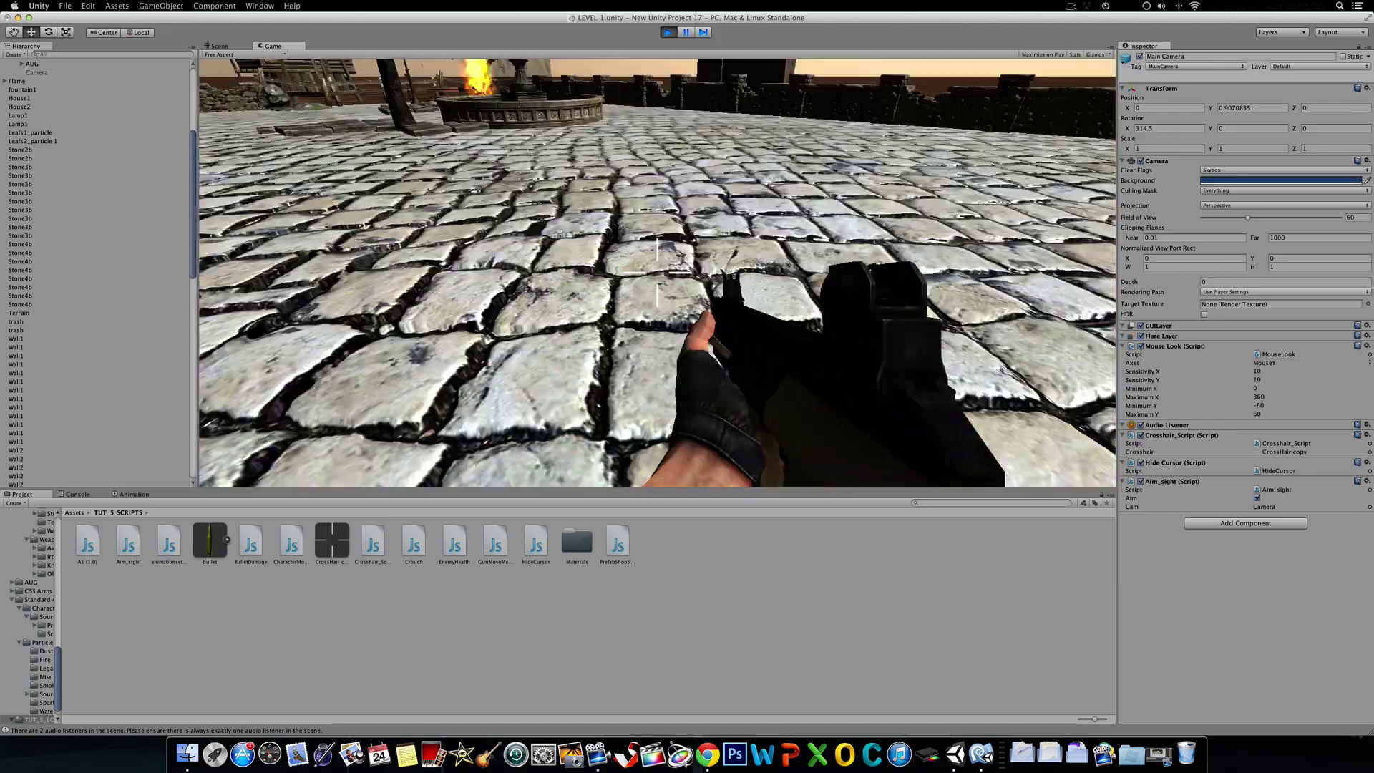
right_click(657, 272)
right_click(657, 272)
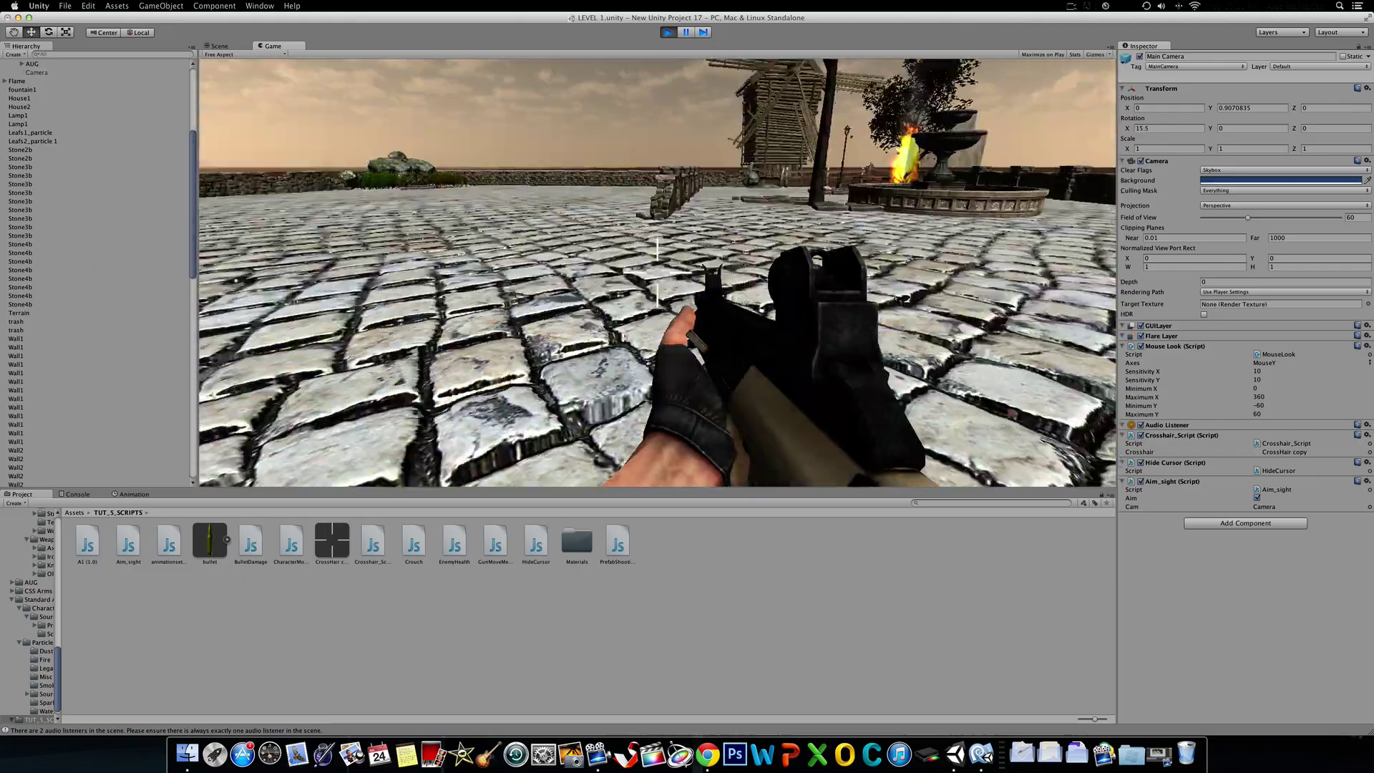
left_click(667, 32)
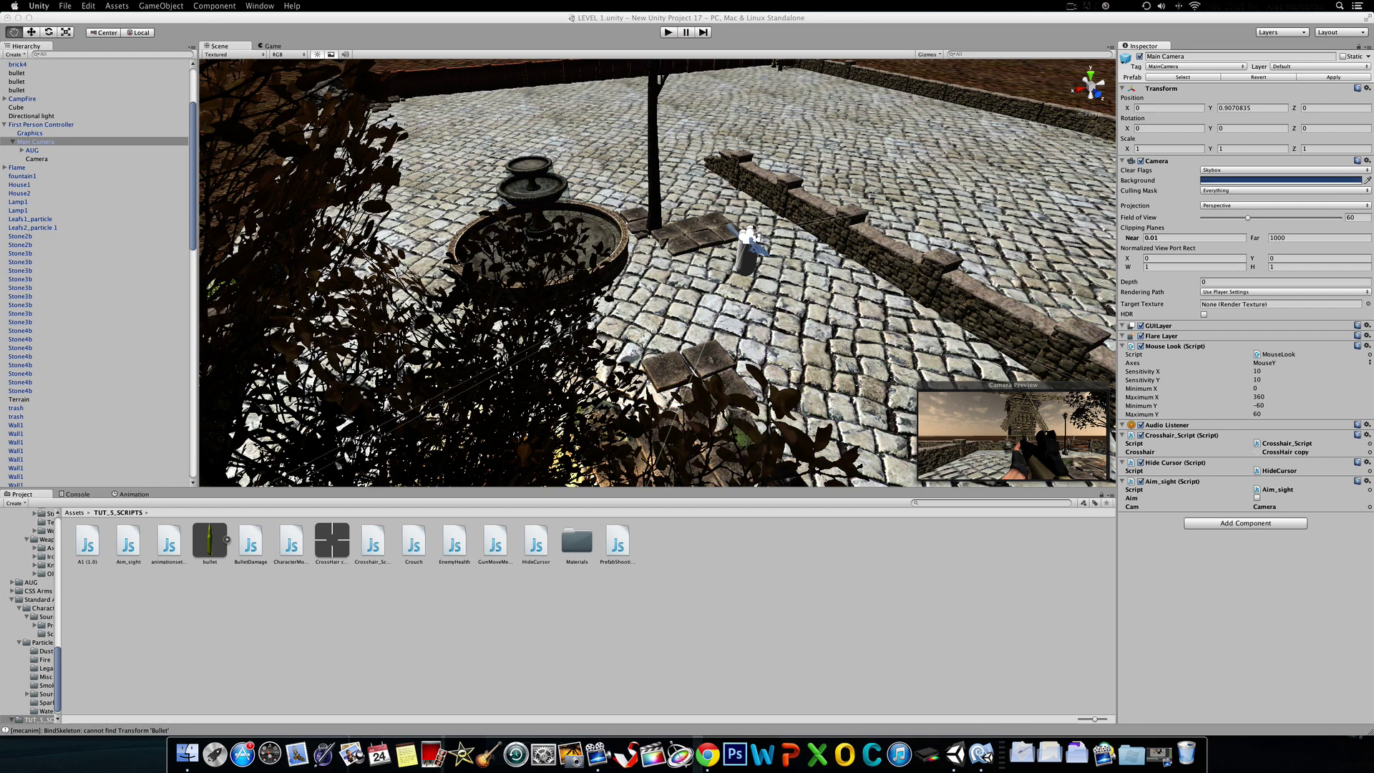
scroll(780, 284, "down", 6)
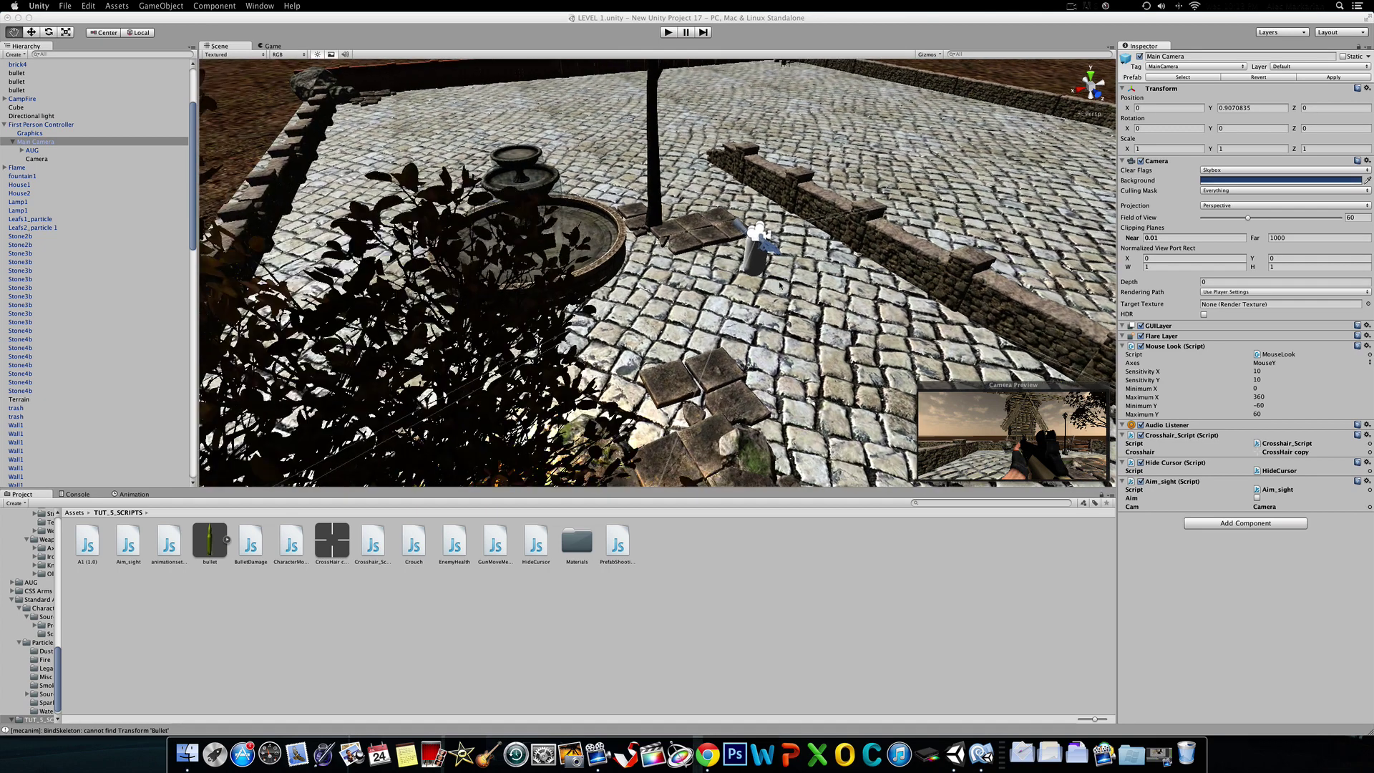
scroll(780, 284, "up", 8)
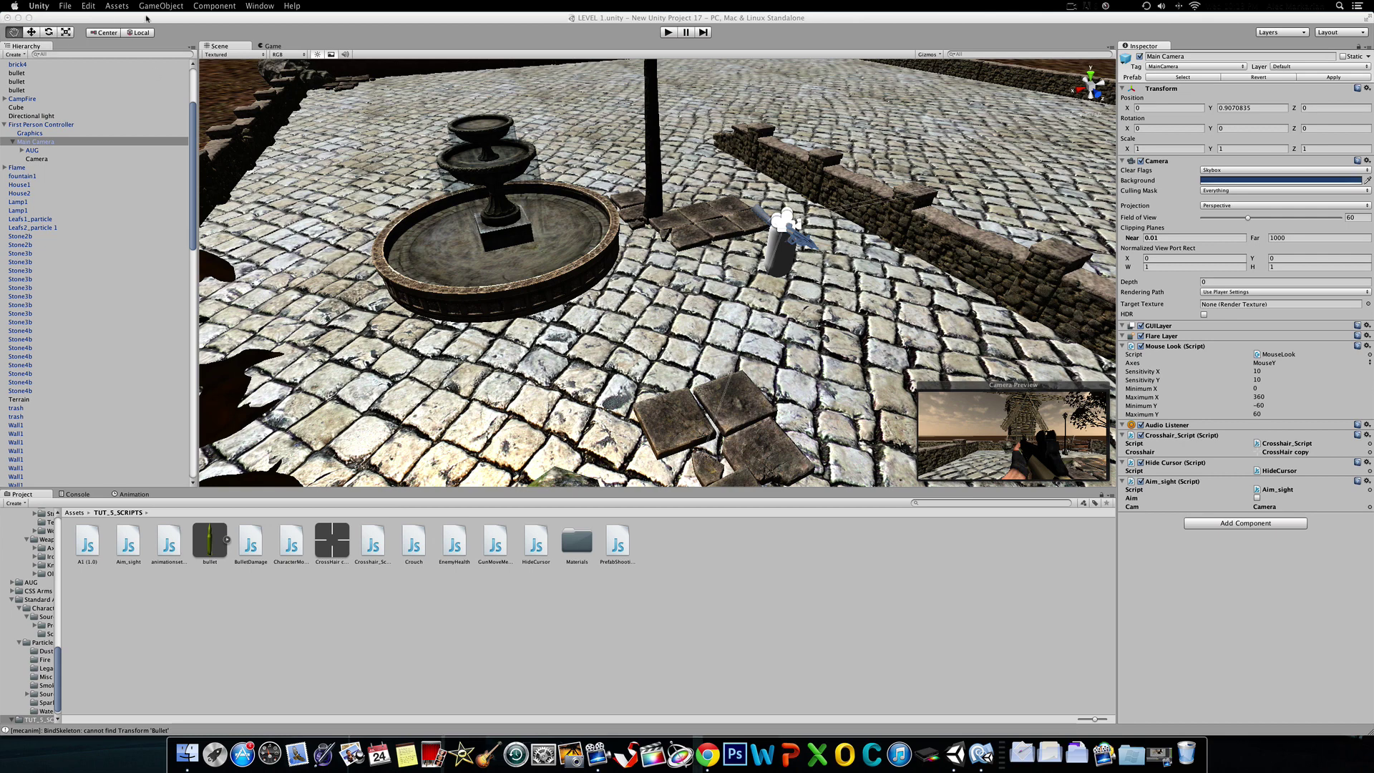
left_click(178, 22)
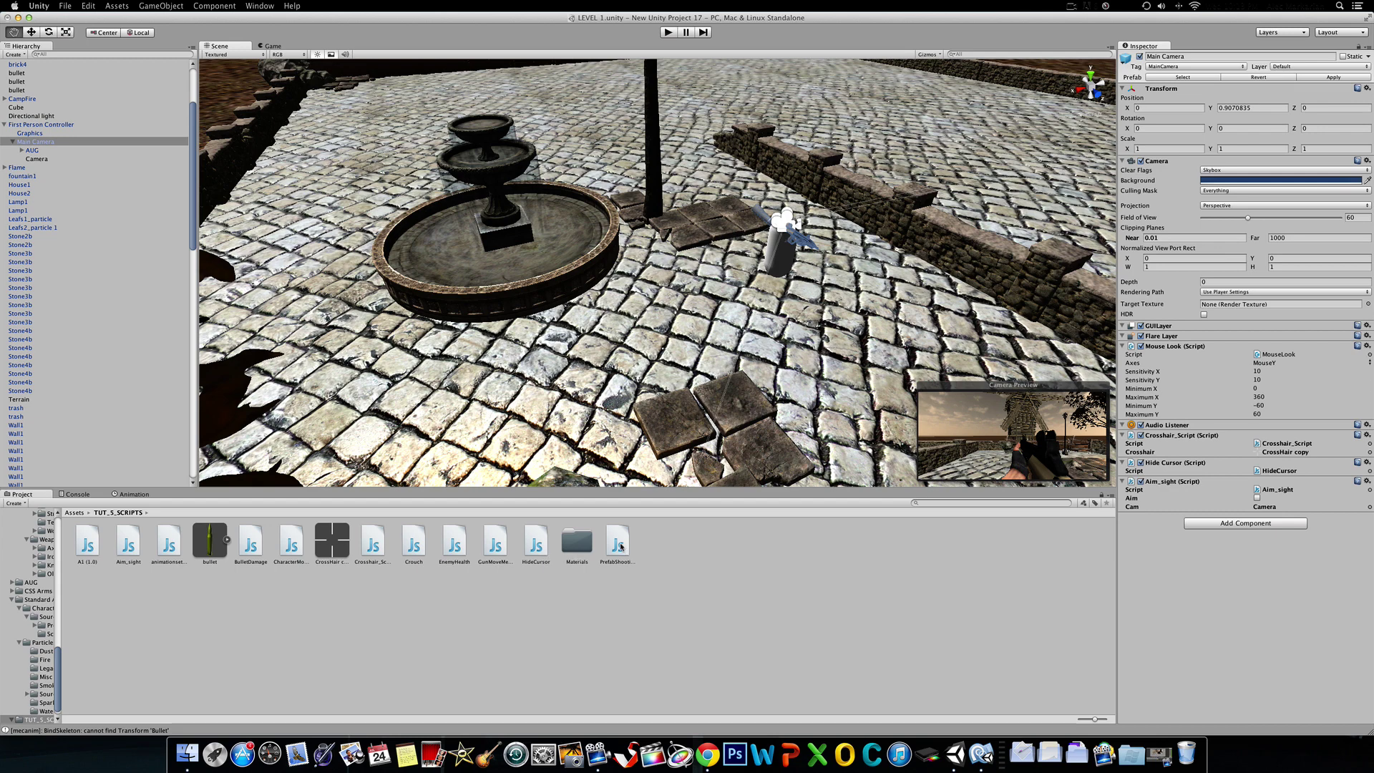
Step: Attach the PrefabShooting script to the Main Camera and select its The Bullet property
left_click(63, 145)
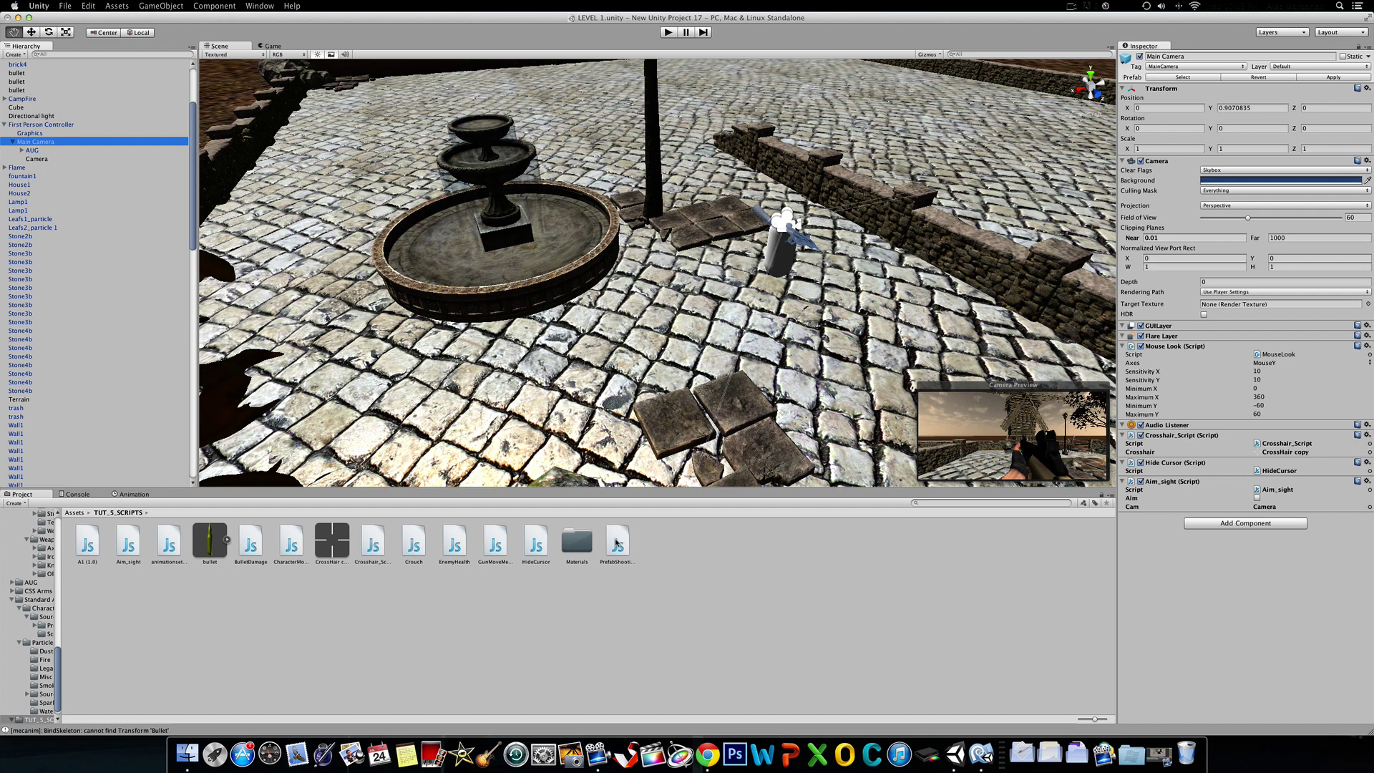
left_click_drag(617, 544, 1248, 573)
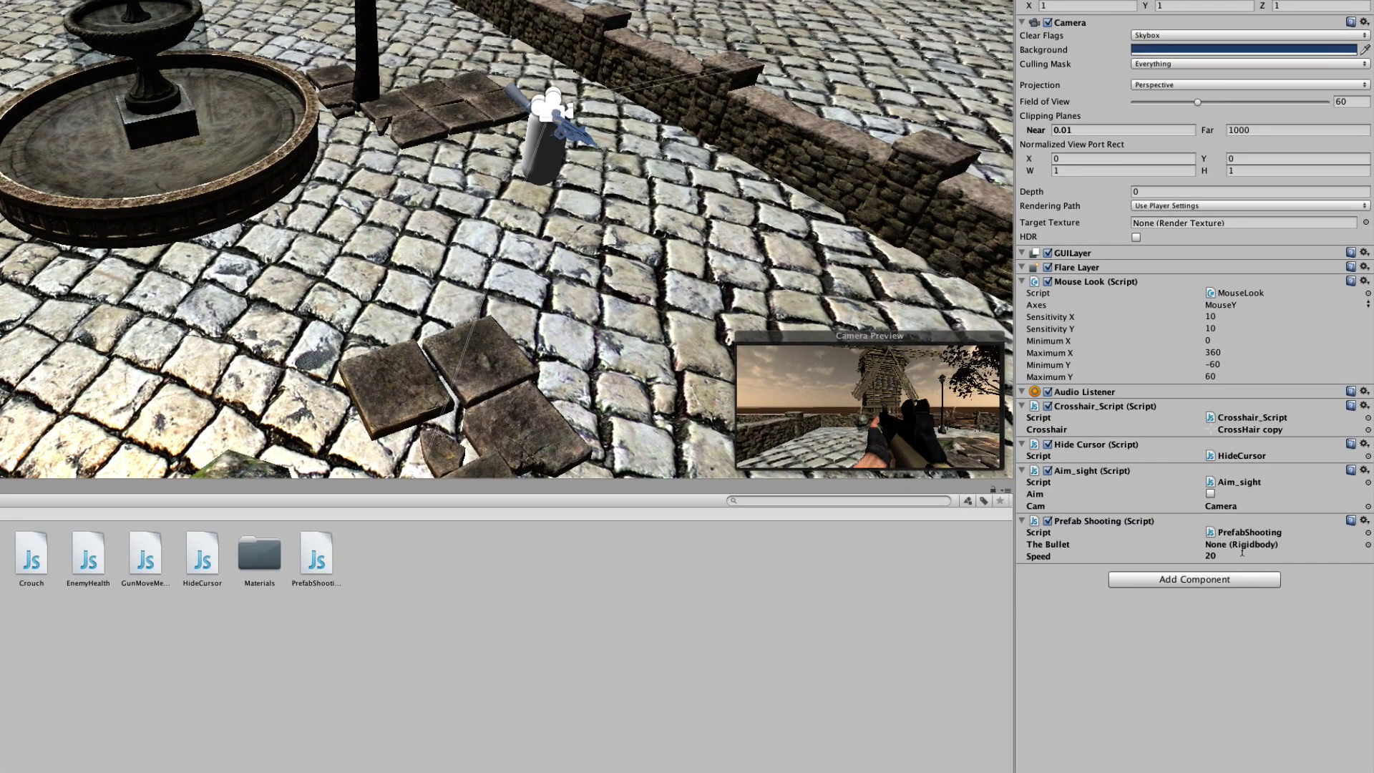
left_click(1249, 546)
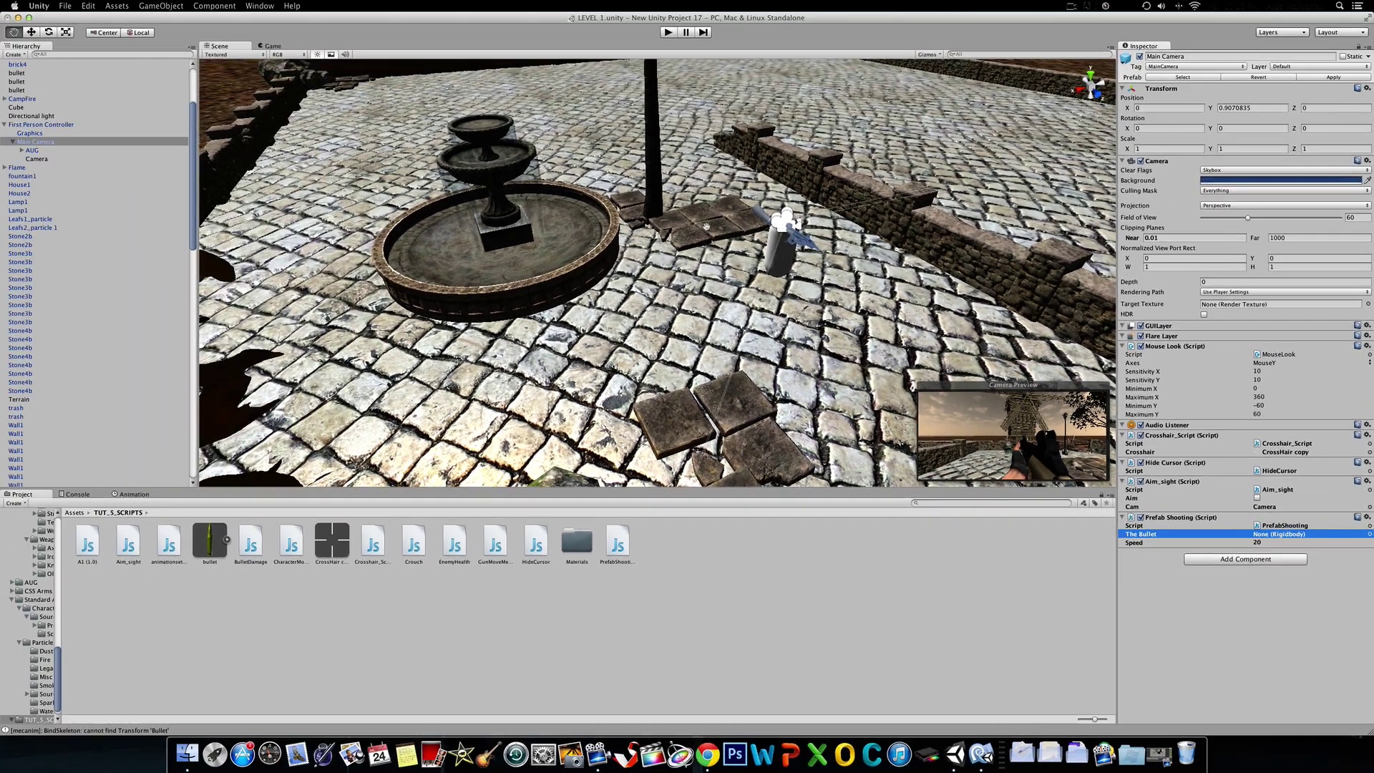
right_click_drag(151, 180, 93, 61)
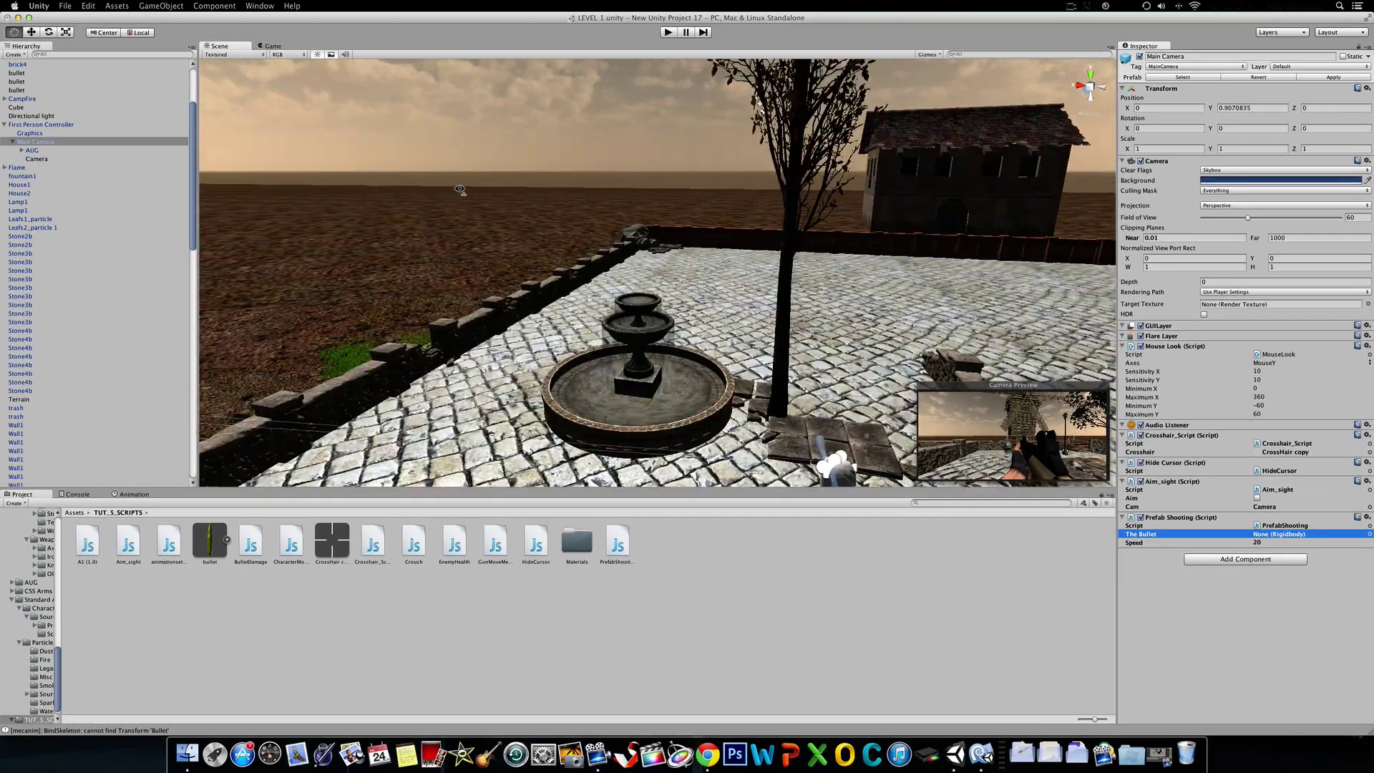